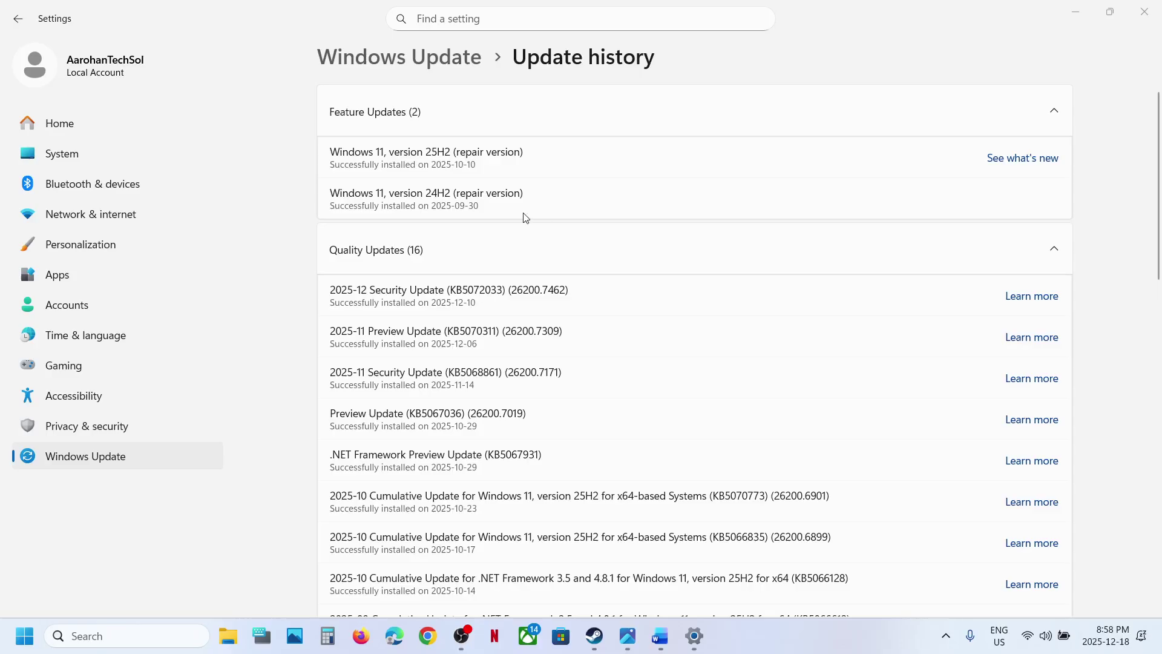
- Highlight the 25H2 version in Update history and view the update error screenshot
drag(388, 152, 447, 151)
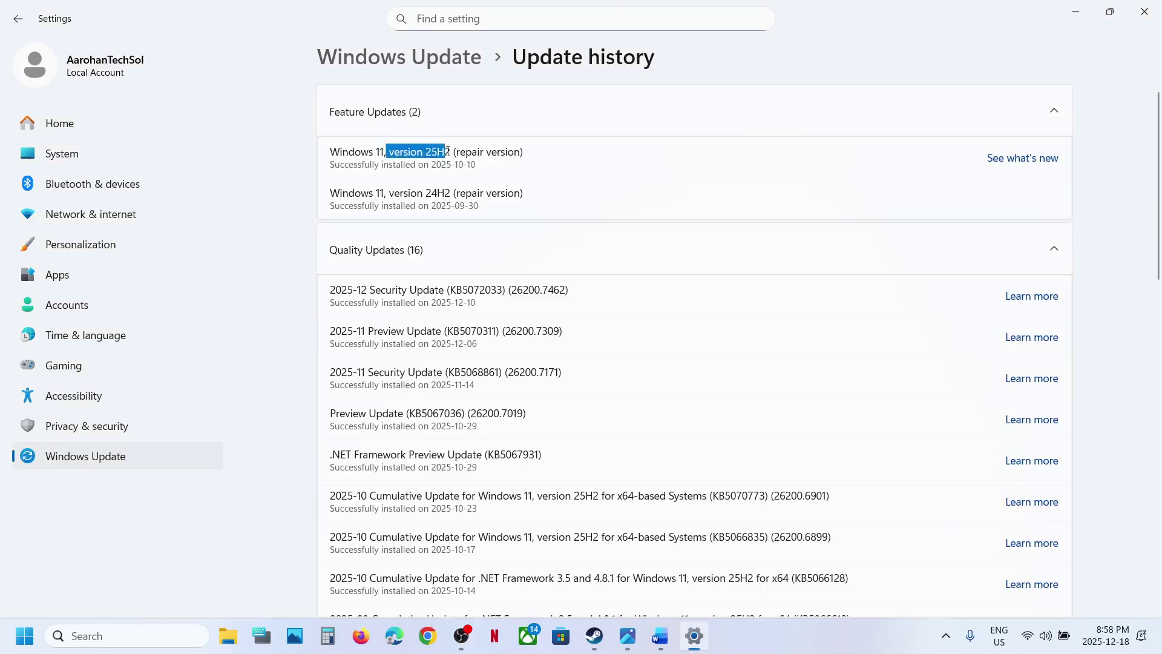
mouse_move(628, 635)
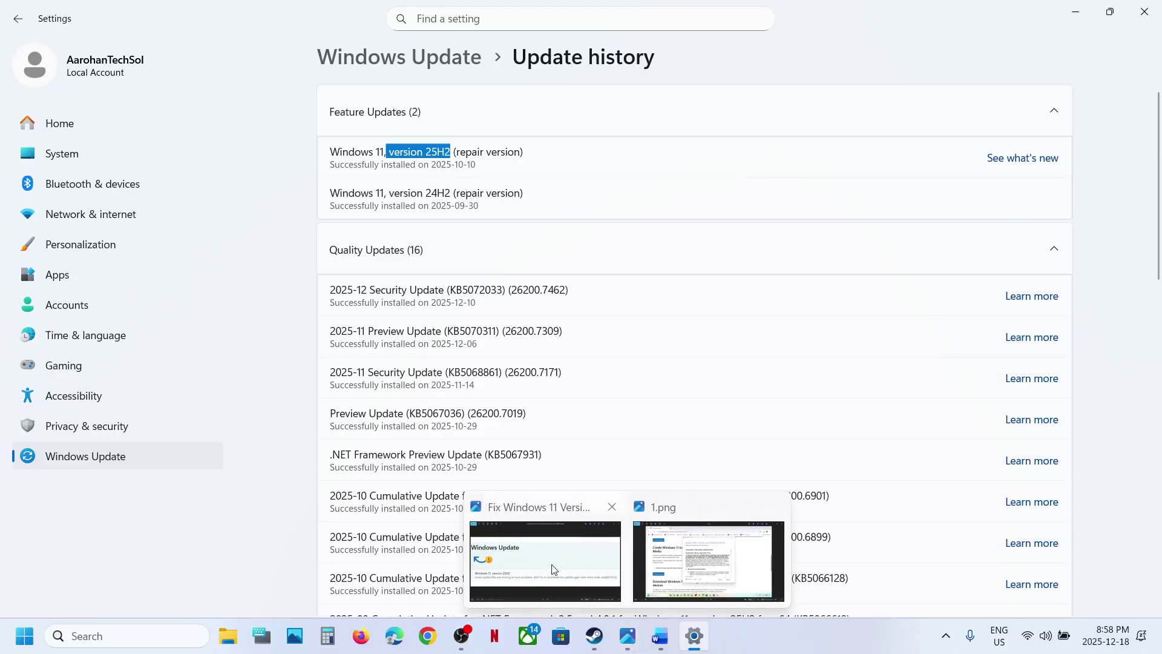
click(550, 564)
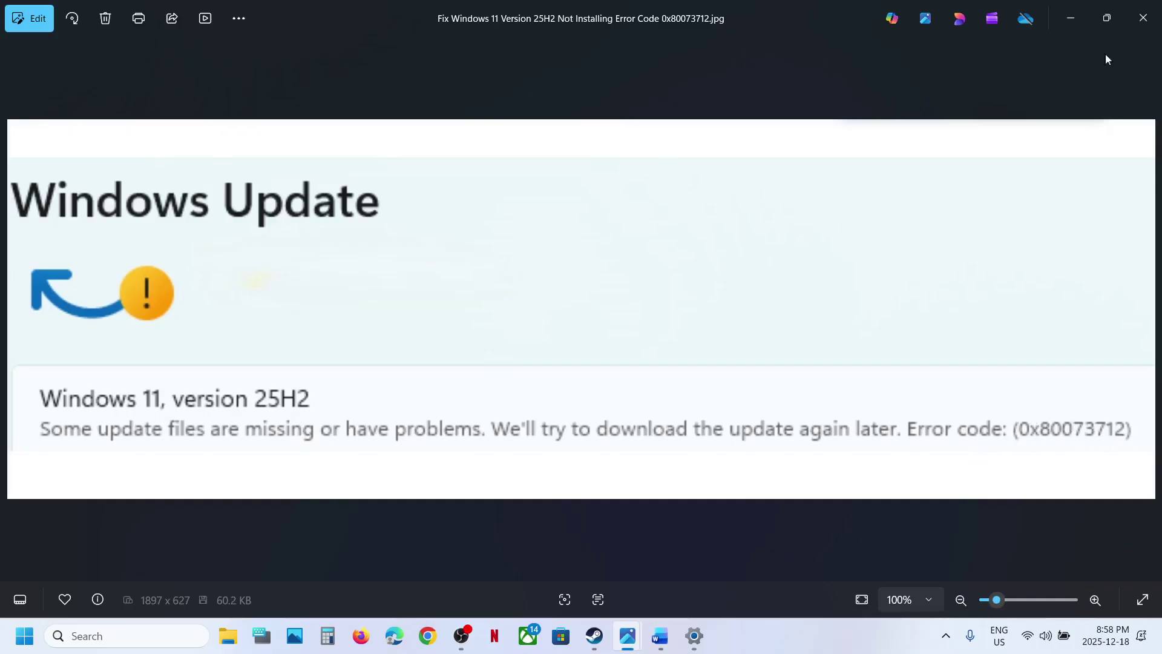
click(1069, 18)
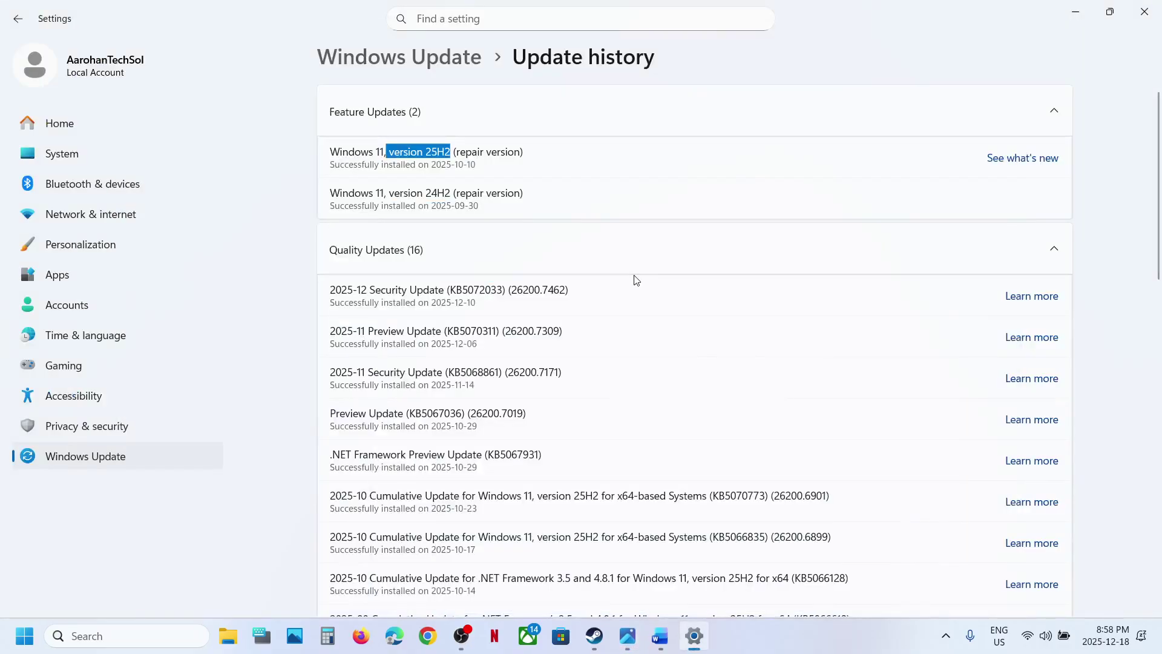
- Pause Windows updates for one week, then resume them so checking restarts
click(95, 463)
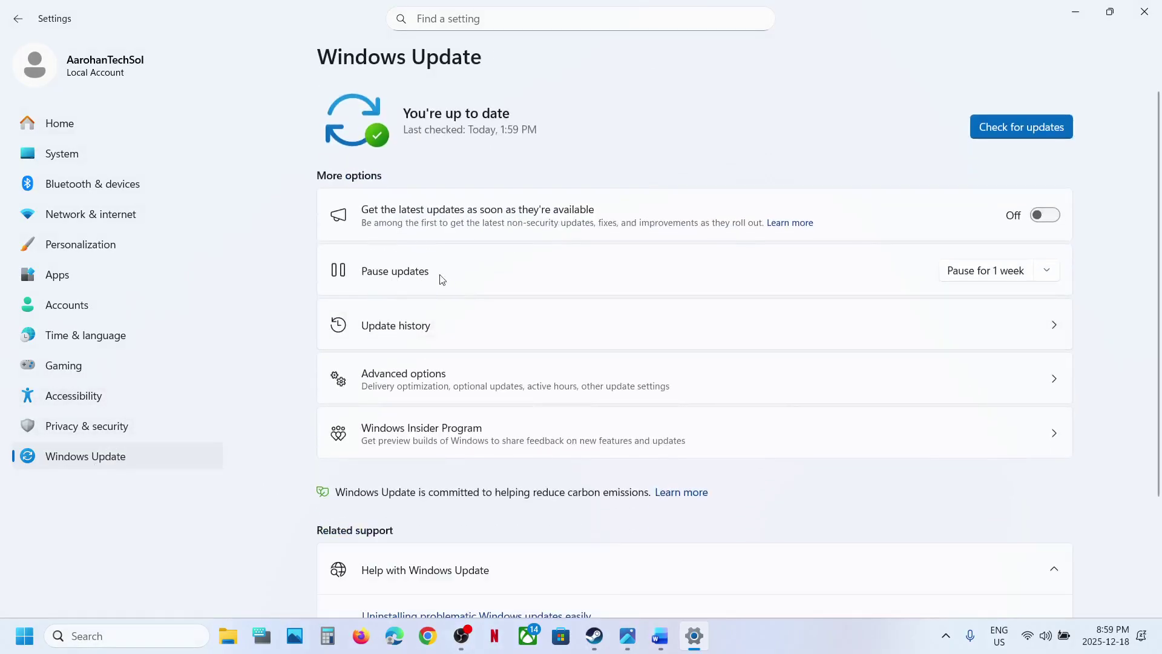
click(984, 273)
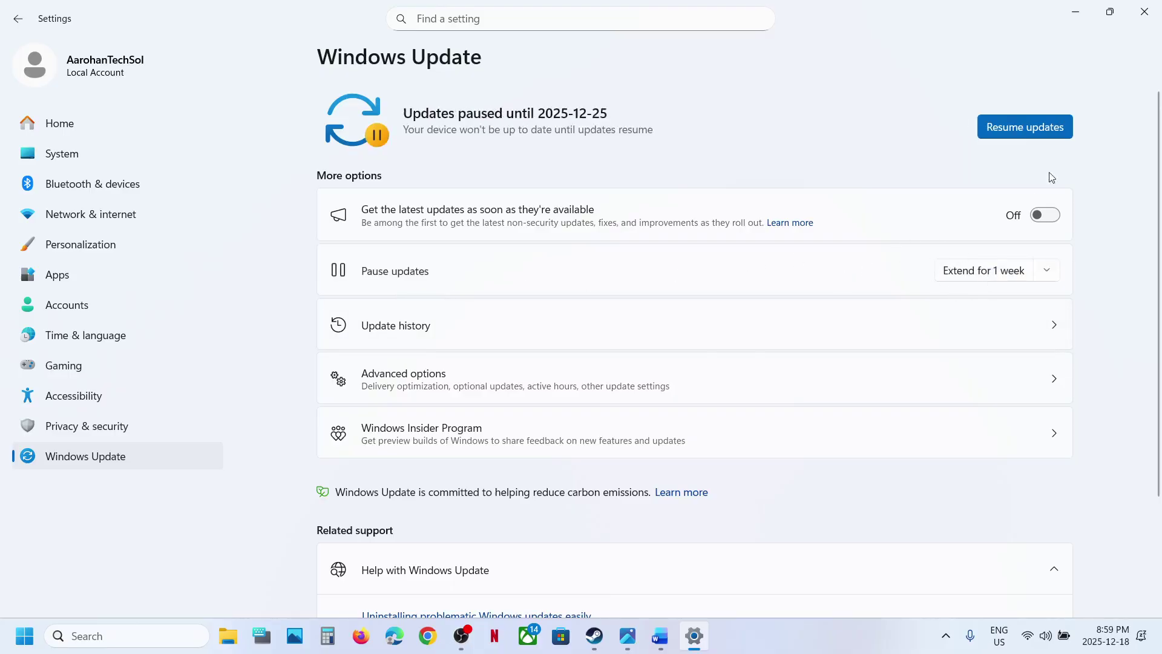
click(992, 136)
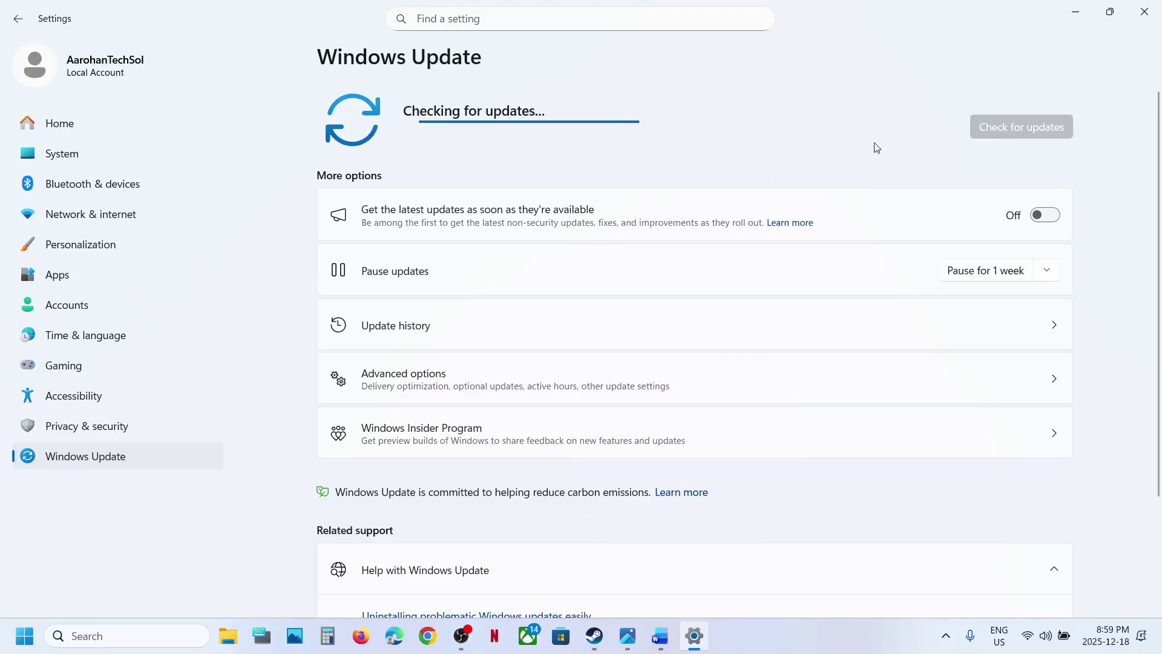
- Launch Services from Windows search and select the Windows Update service
click(119, 633)
text(services)
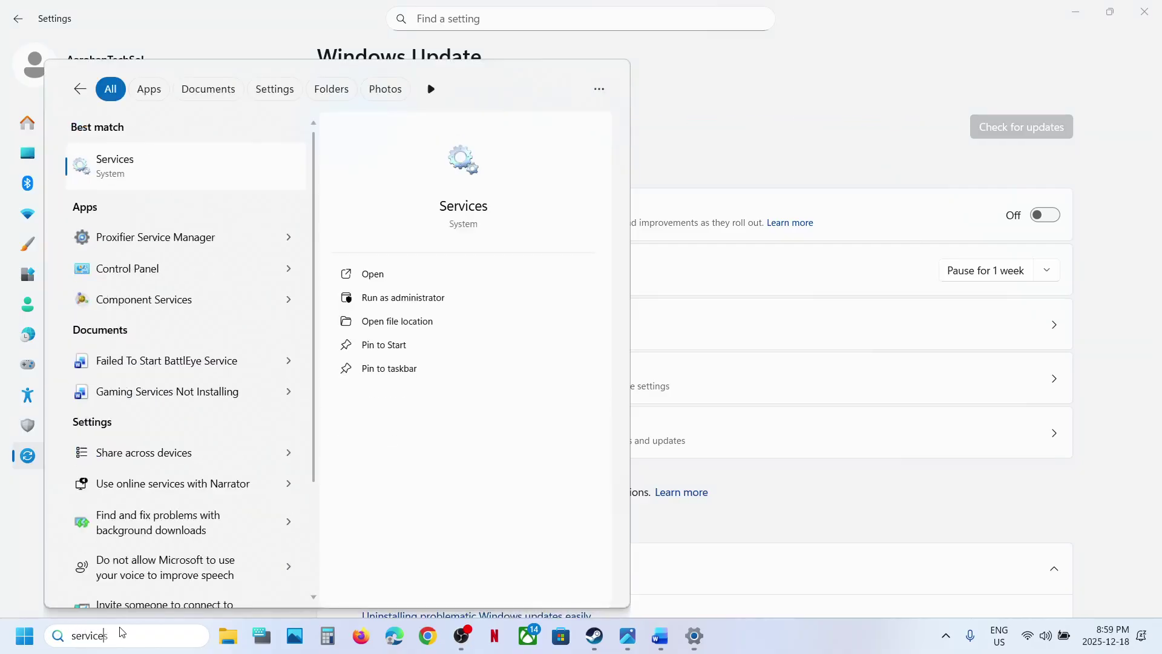
key(Escape)
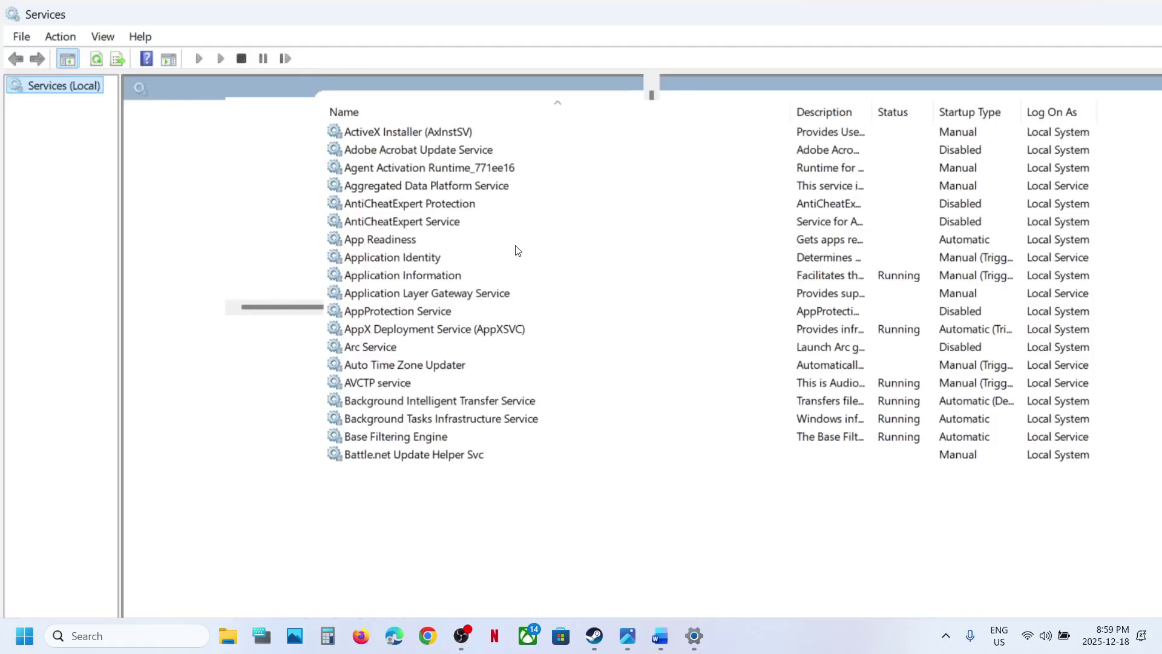
click(363, 250)
key(w)
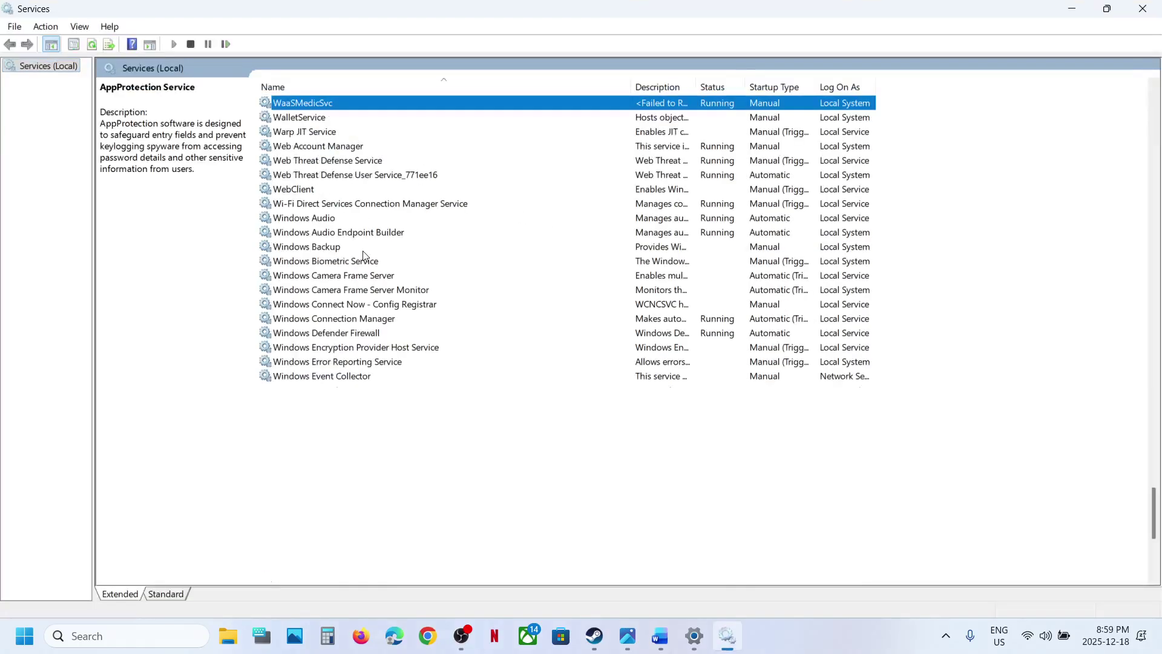
scroll(363, 253, down, 8)
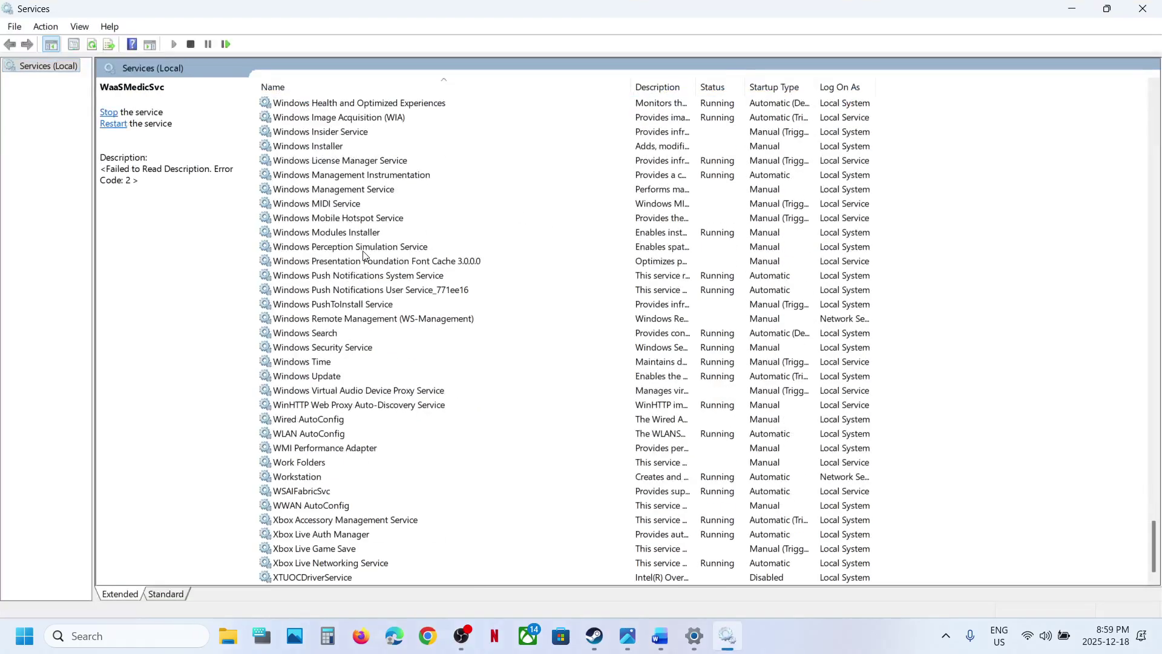
click(298, 377)
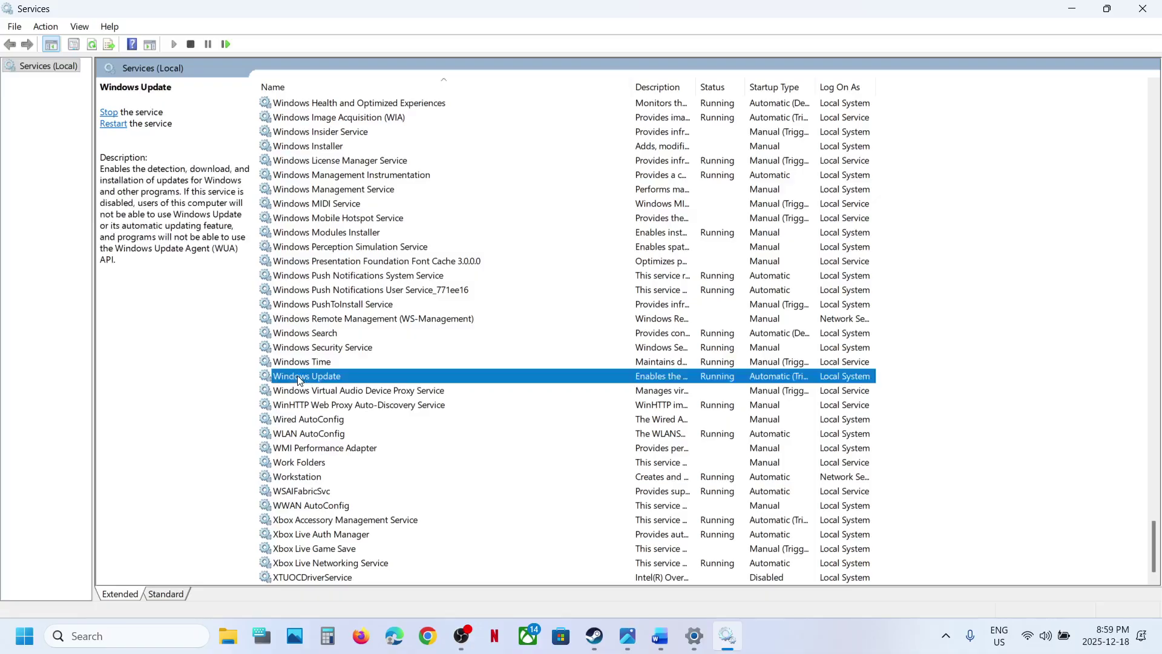
- Keep Windows Update on Automatic startup and restart the service
double_click(365, 374)
click(563, 300)
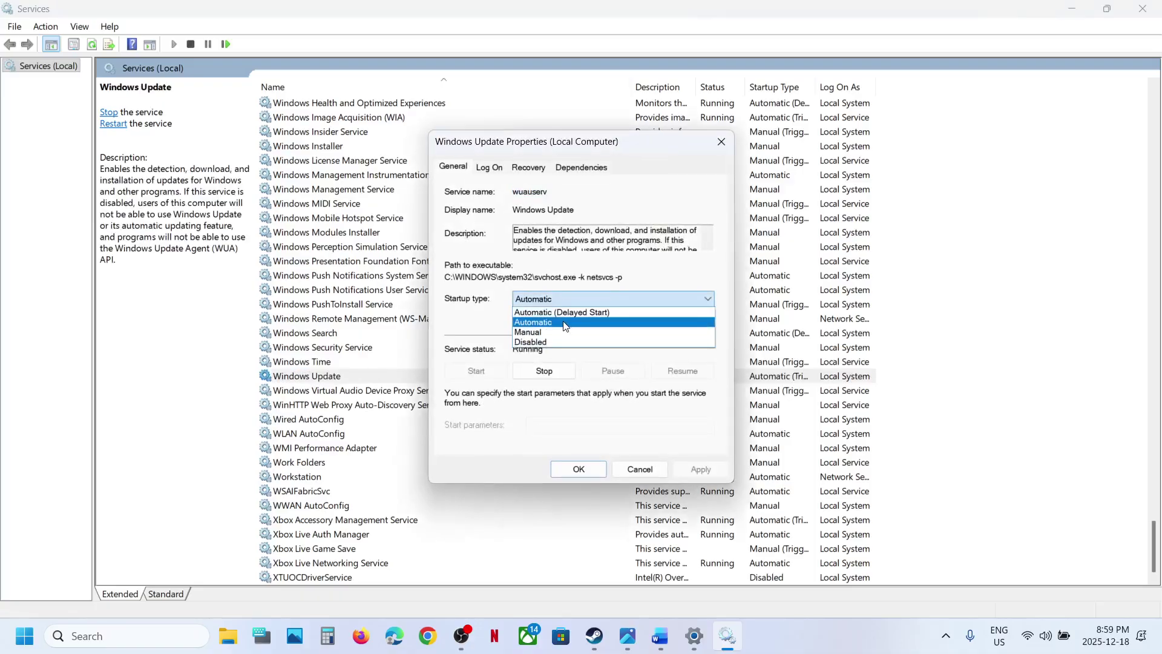
click(565, 325)
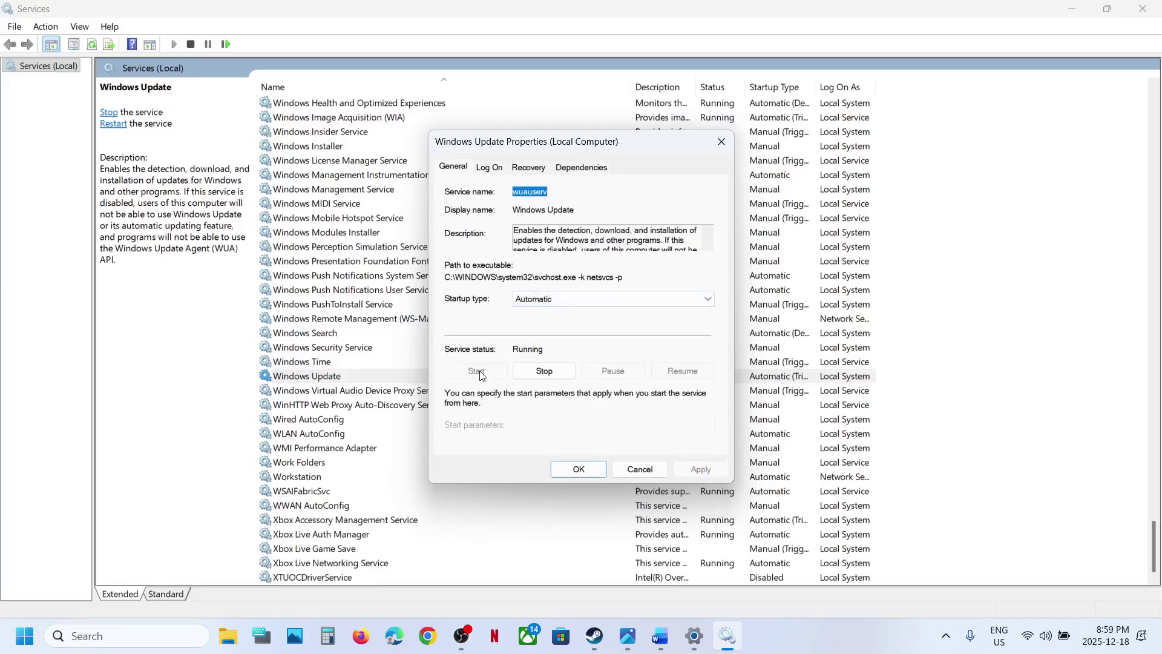
click(564, 471)
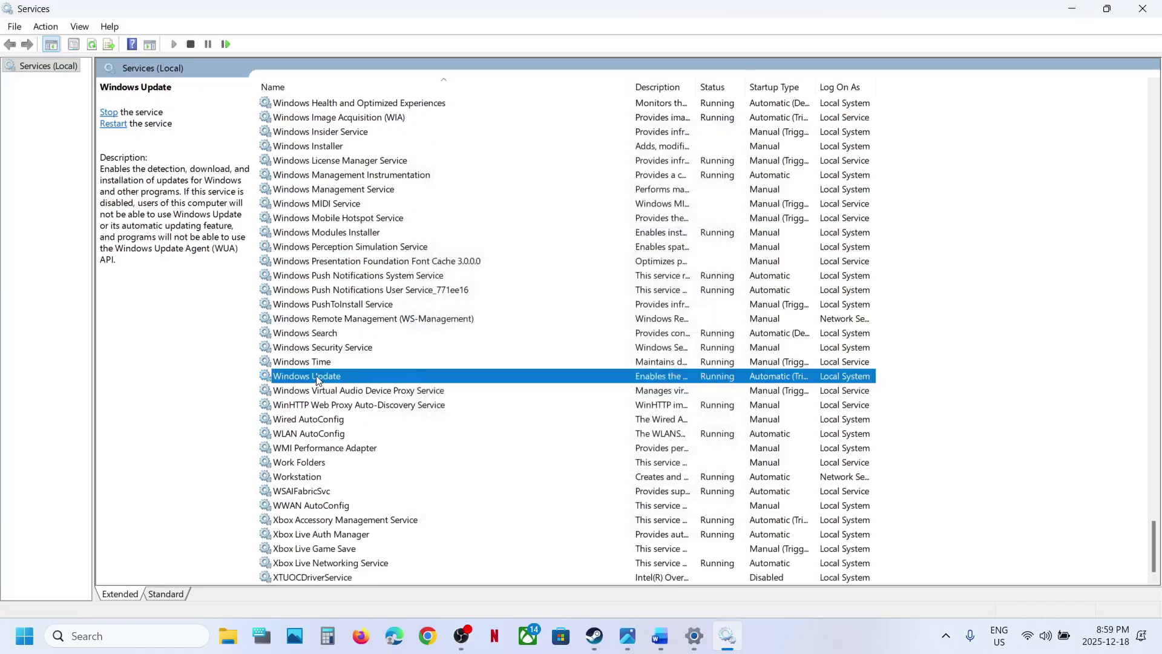
right_click(317, 380)
click(365, 459)
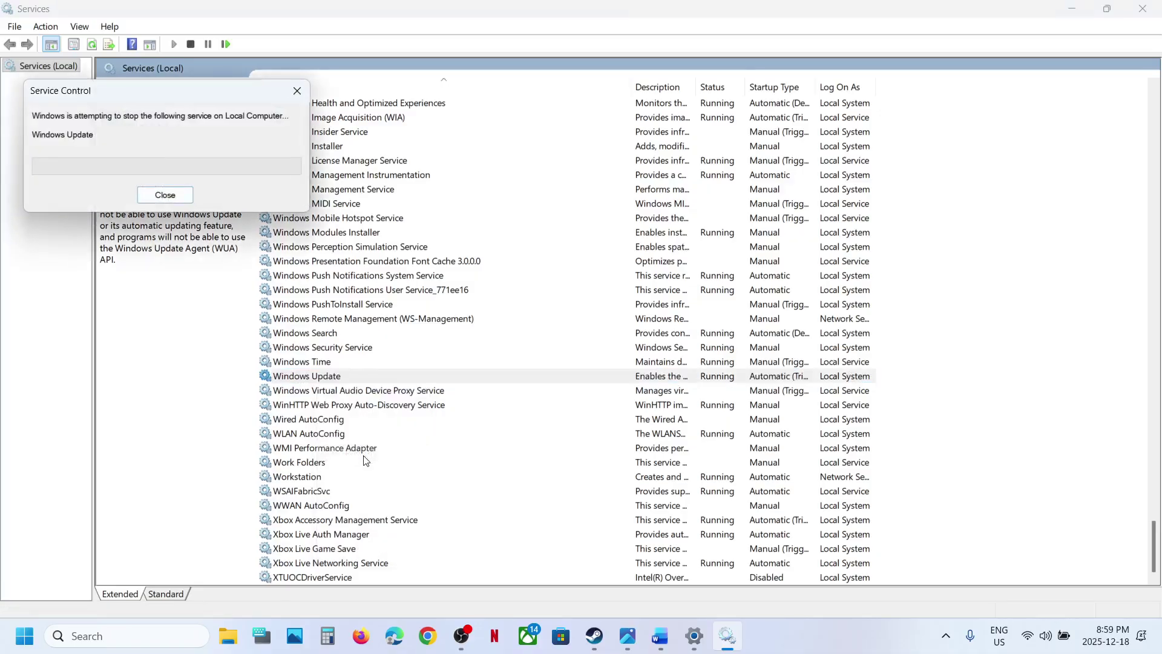
- Set Background Intelligent Transfer Service's startup type to Automatic and apply it
click(462, 317)
key(b)
scroll(389, 321, up, 5)
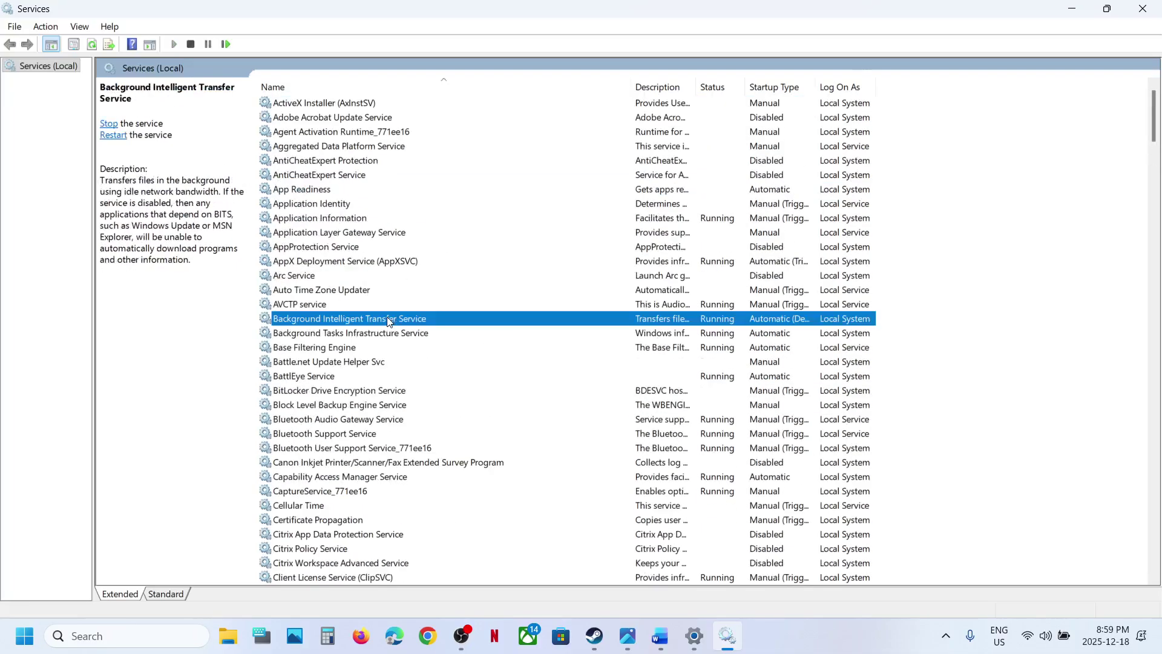
double_click(408, 320)
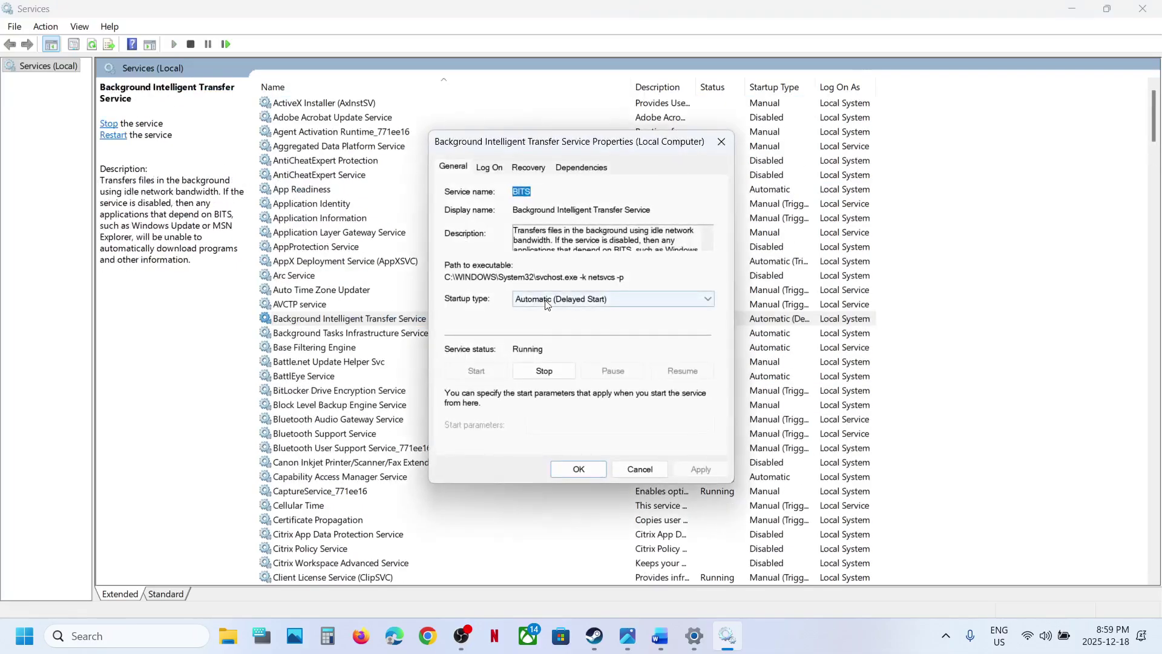
click(605, 299)
click(549, 323)
click(697, 468)
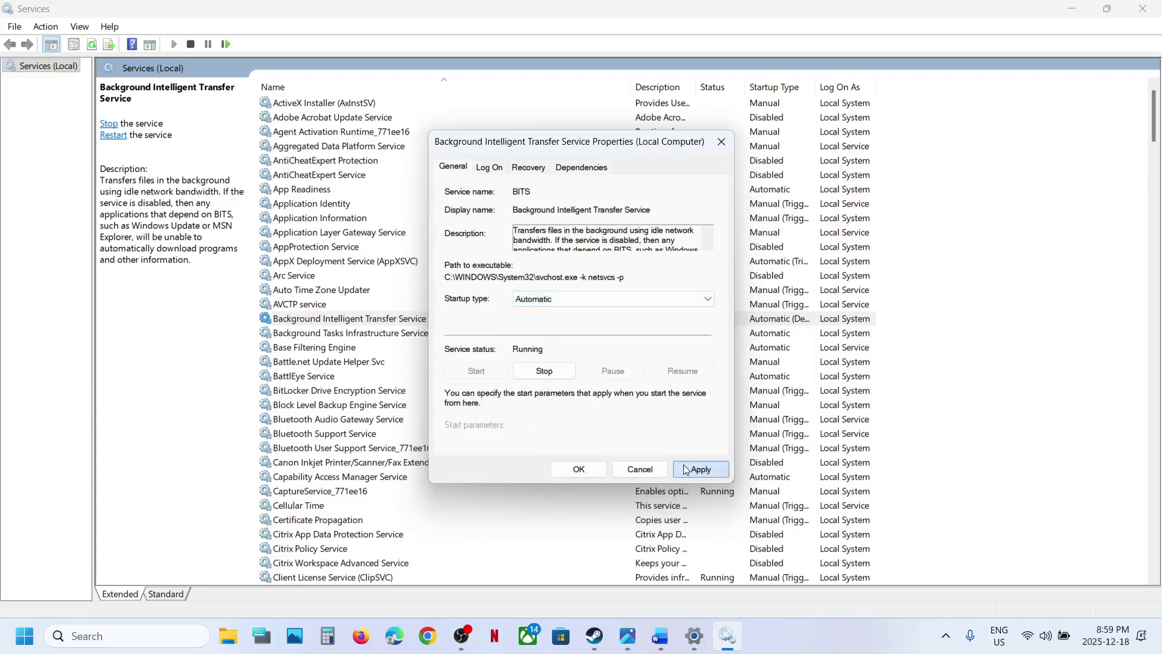
click(585, 466)
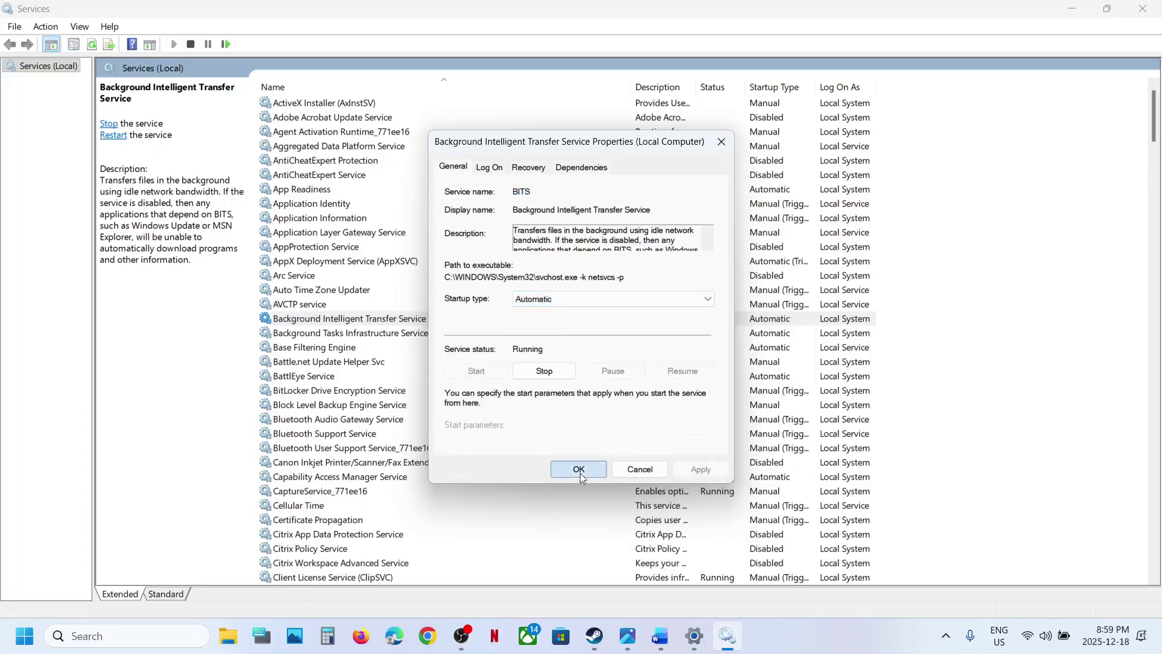
- Restart Background Intelligent Transfer Service, then select the App Readiness service
right_click(342, 321)
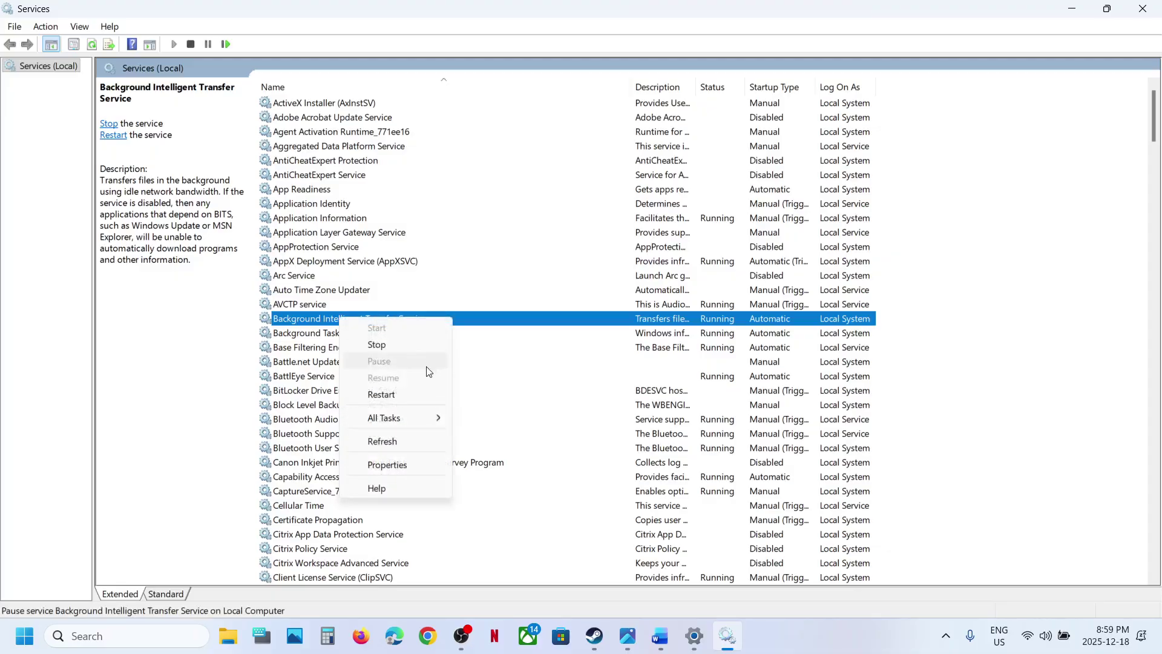
click(366, 394)
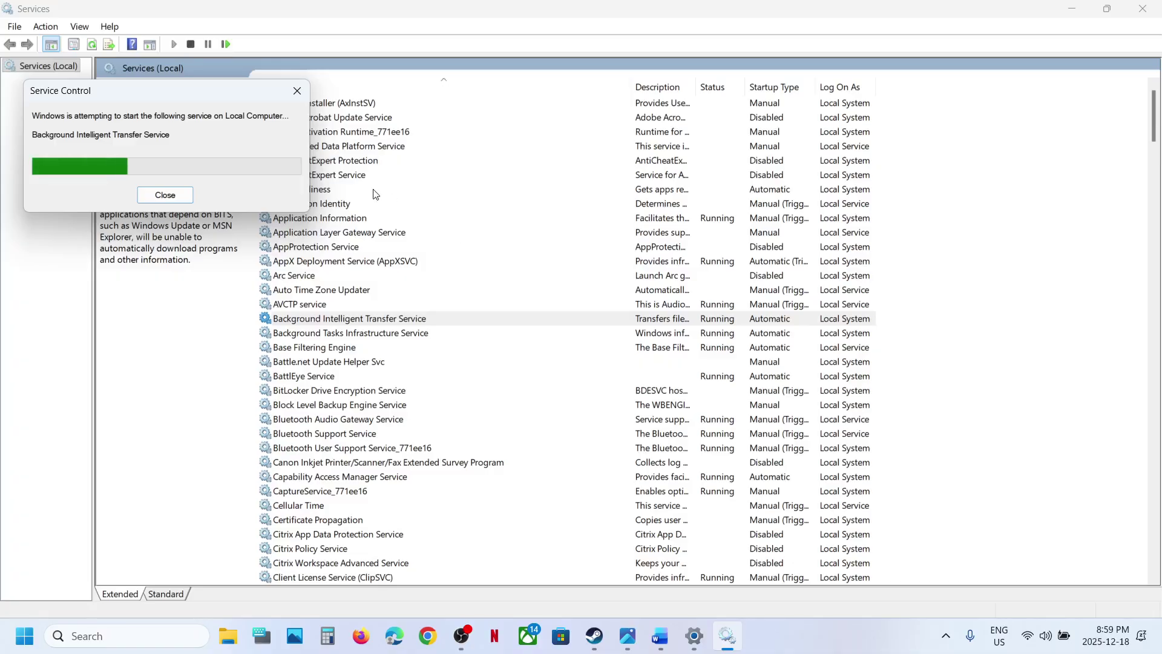
click(303, 190)
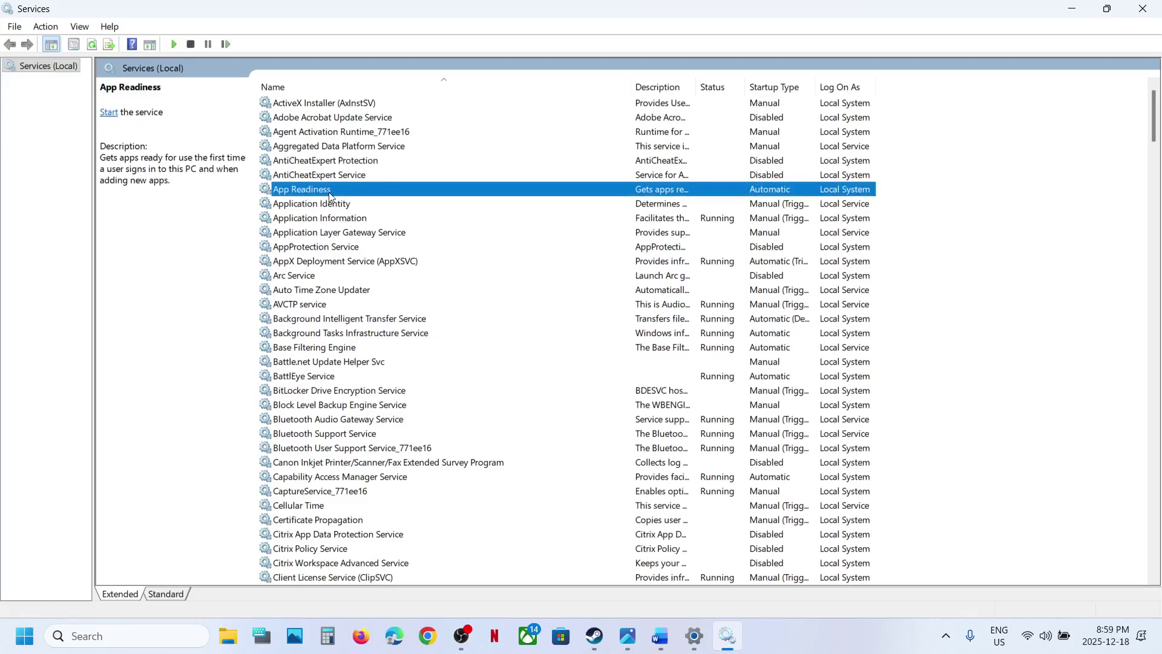
- Give App Readiness Automatic startup, start it, then restart the service
double_click(330, 195)
click(564, 299)
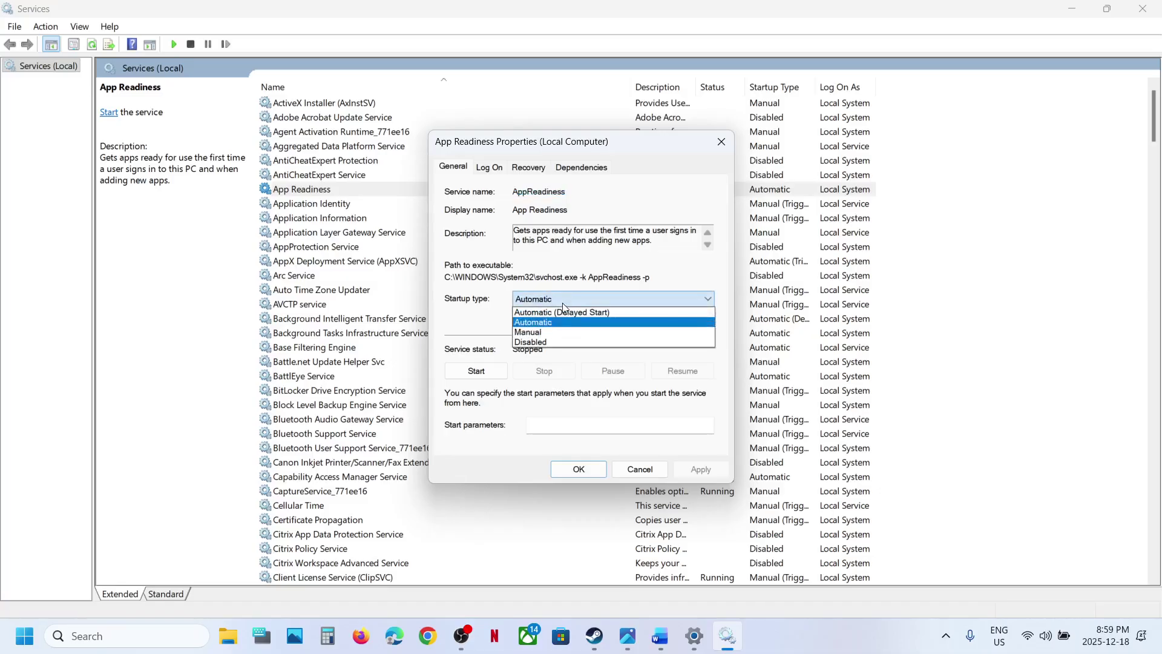
click(562, 326)
click(701, 469)
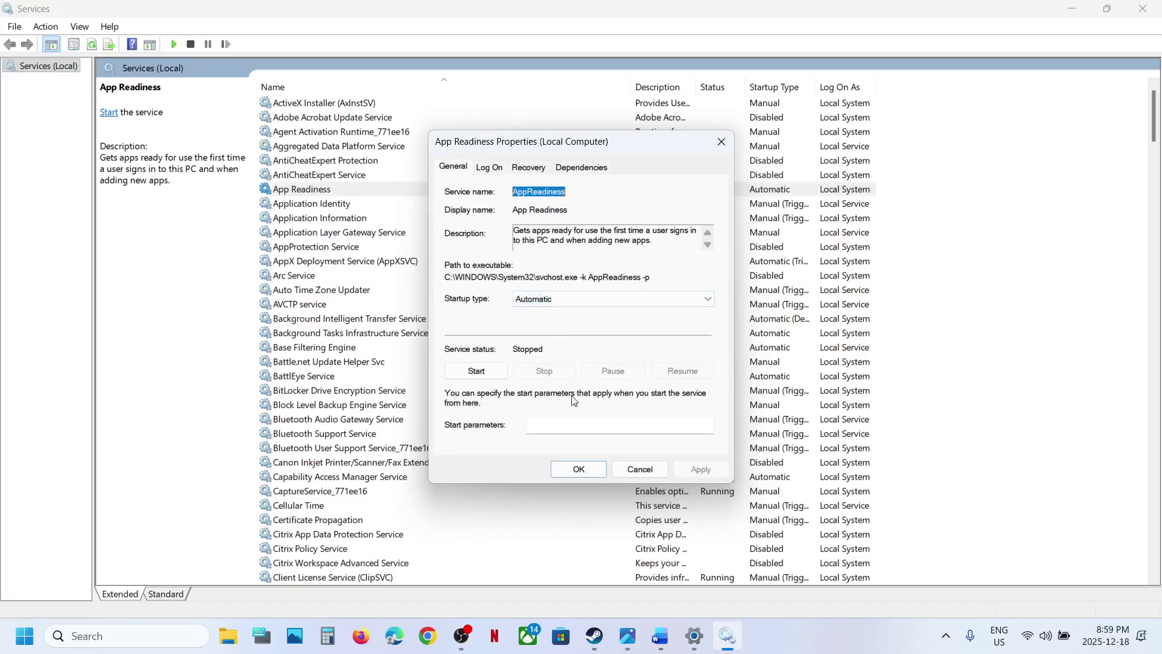
click(473, 372)
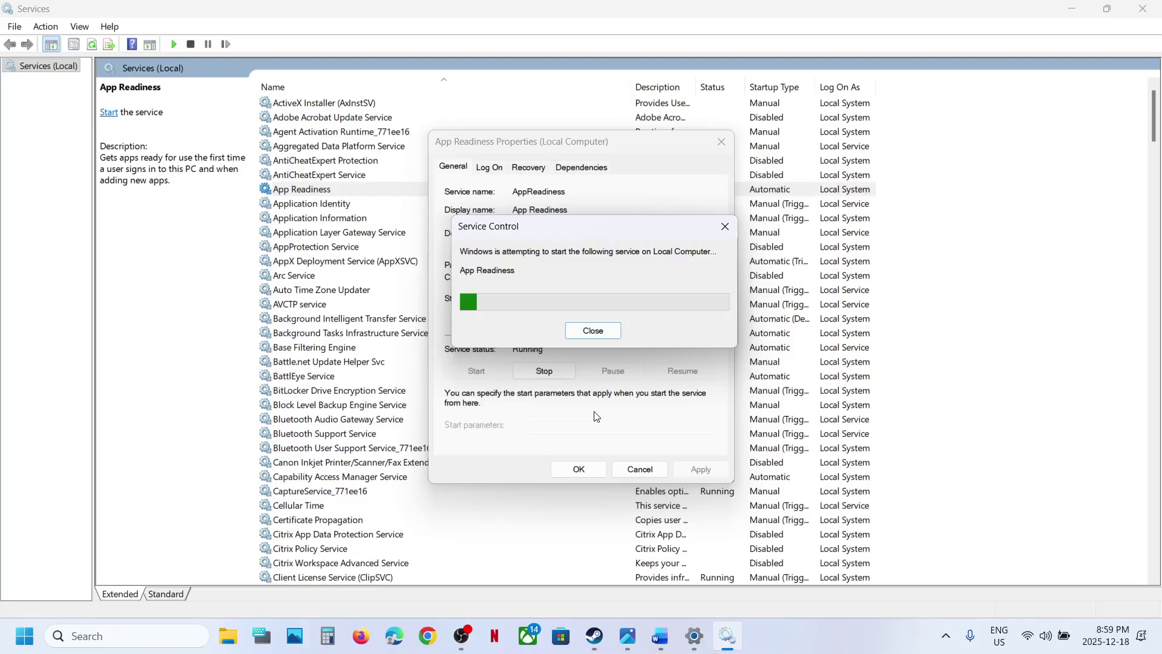
click(578, 469)
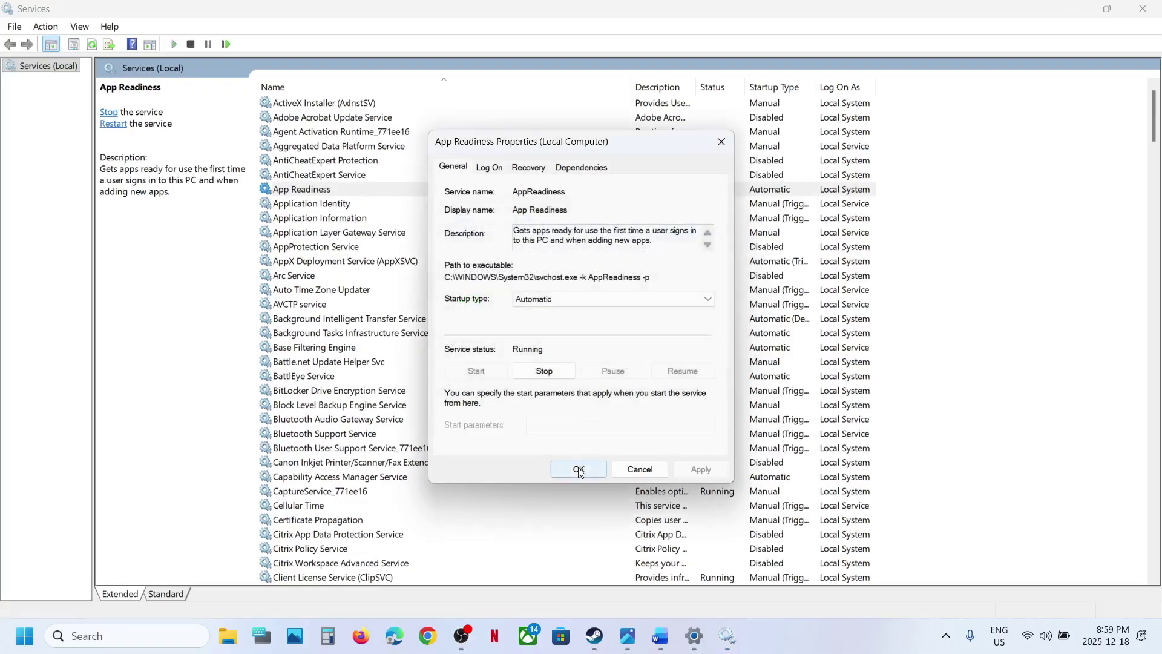
right_click(332, 190)
click(381, 267)
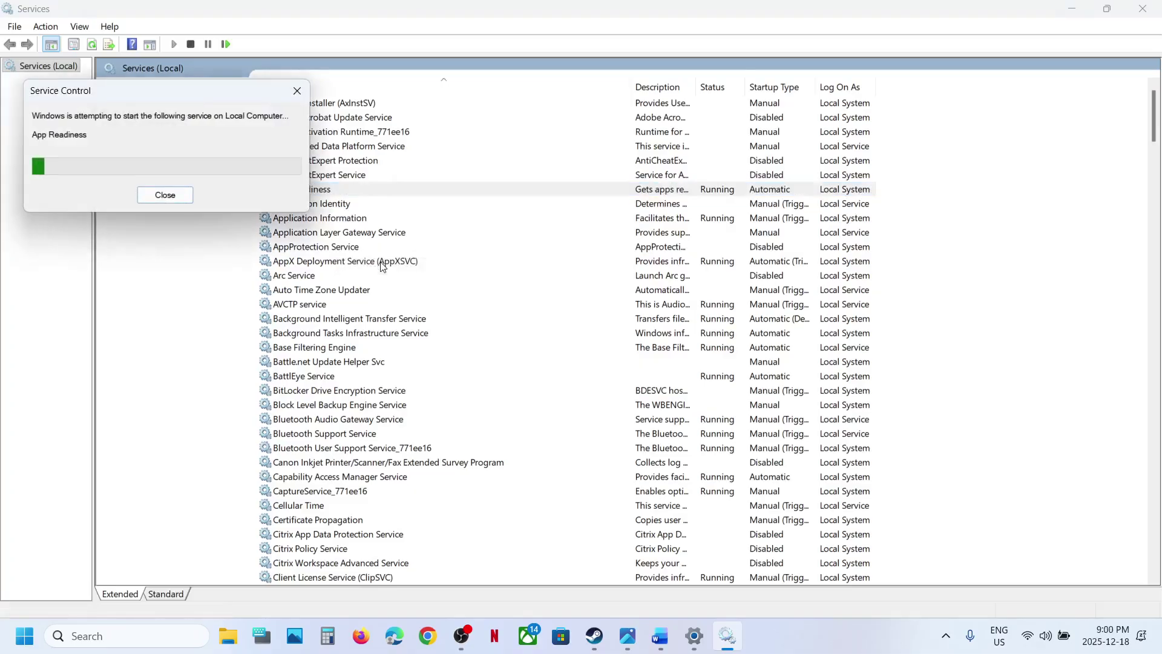
- Close Services, retry the failed update, and scroll the Word notes to Step 3's SFC/DISM commands
click(1144, 9)
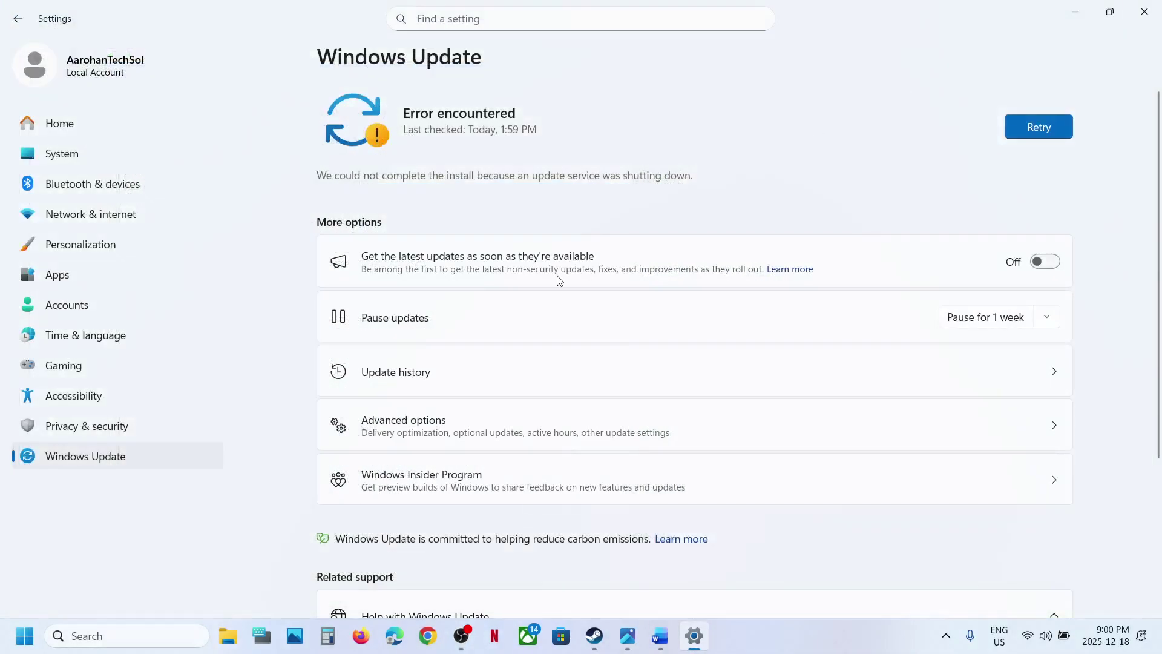
click(1038, 127)
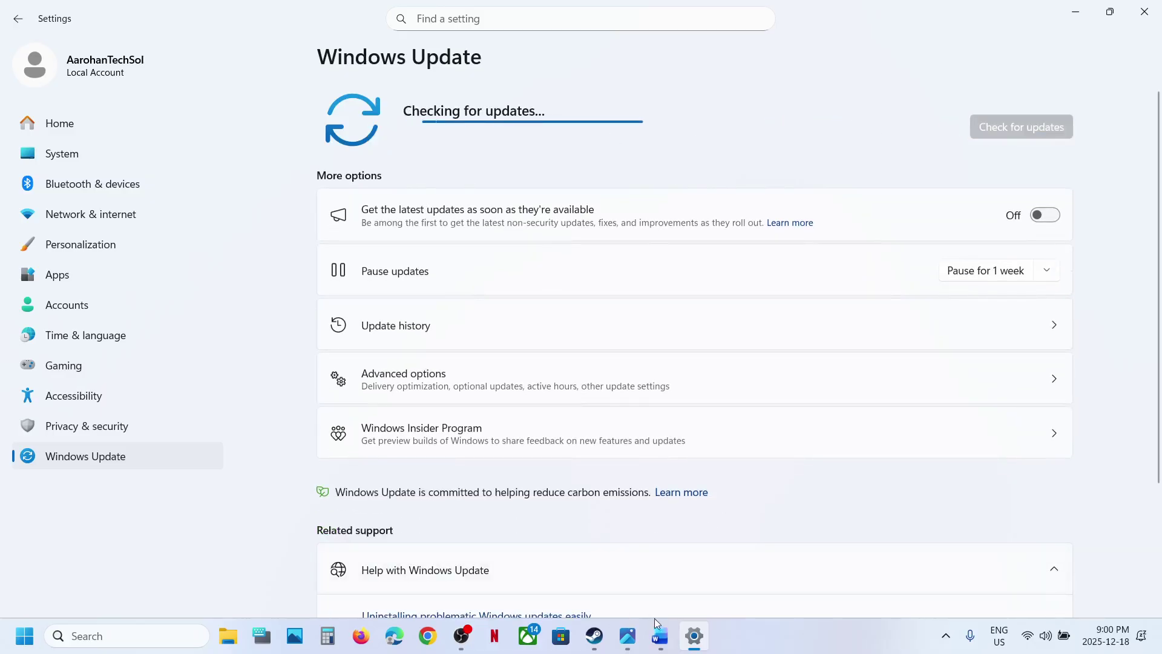
click(660, 636)
scroll(478, 394, down, 5)
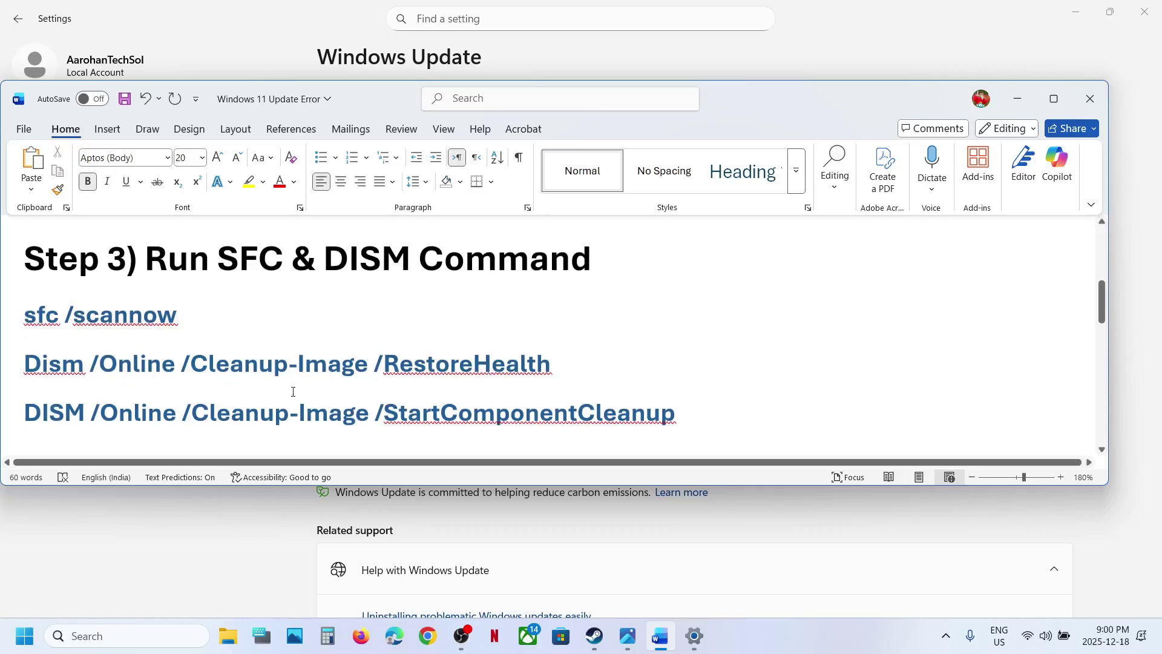
- Open Command Prompt as administrator via the cmd search
click(150, 634)
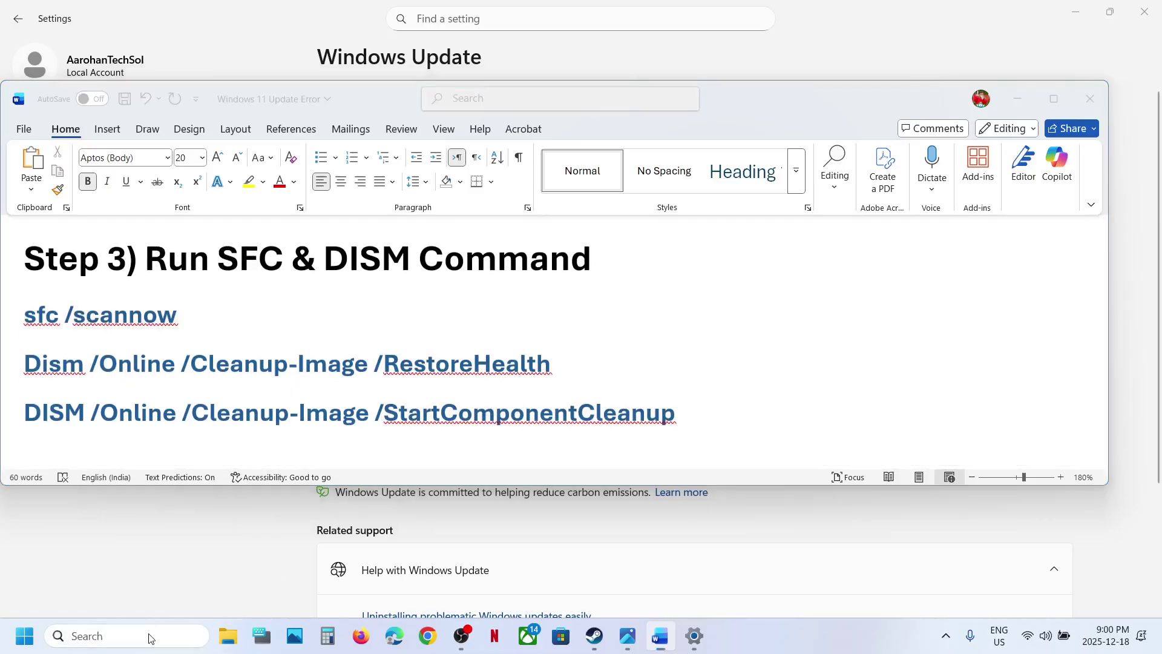
text(cmd)
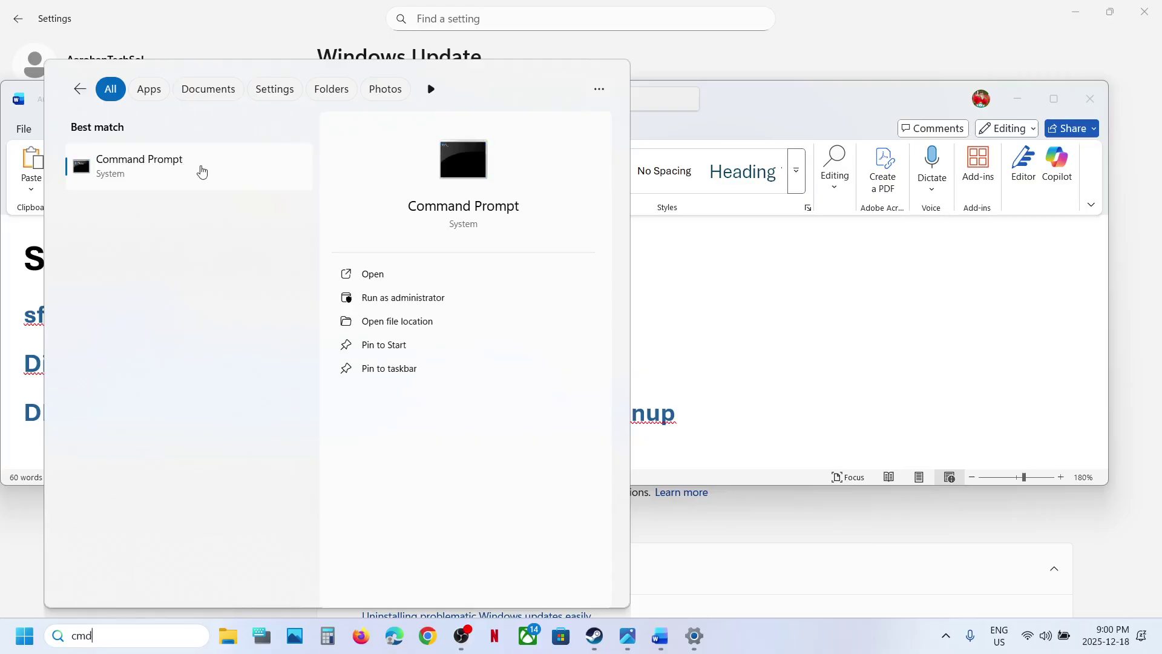
right_click(153, 160)
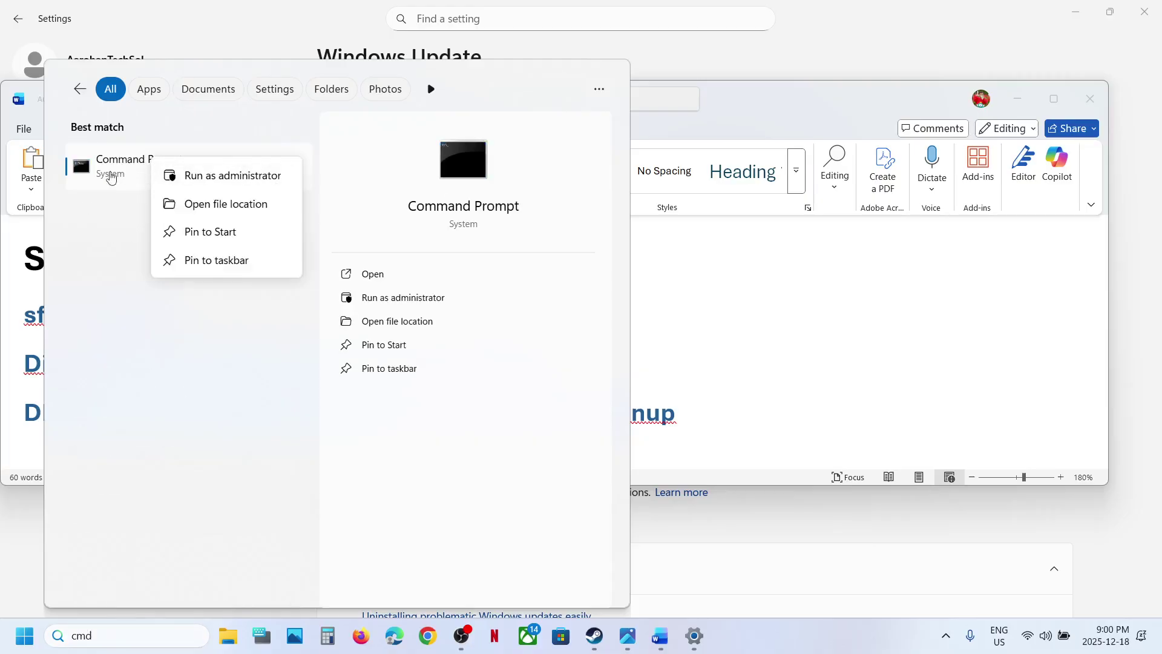
click(202, 189)
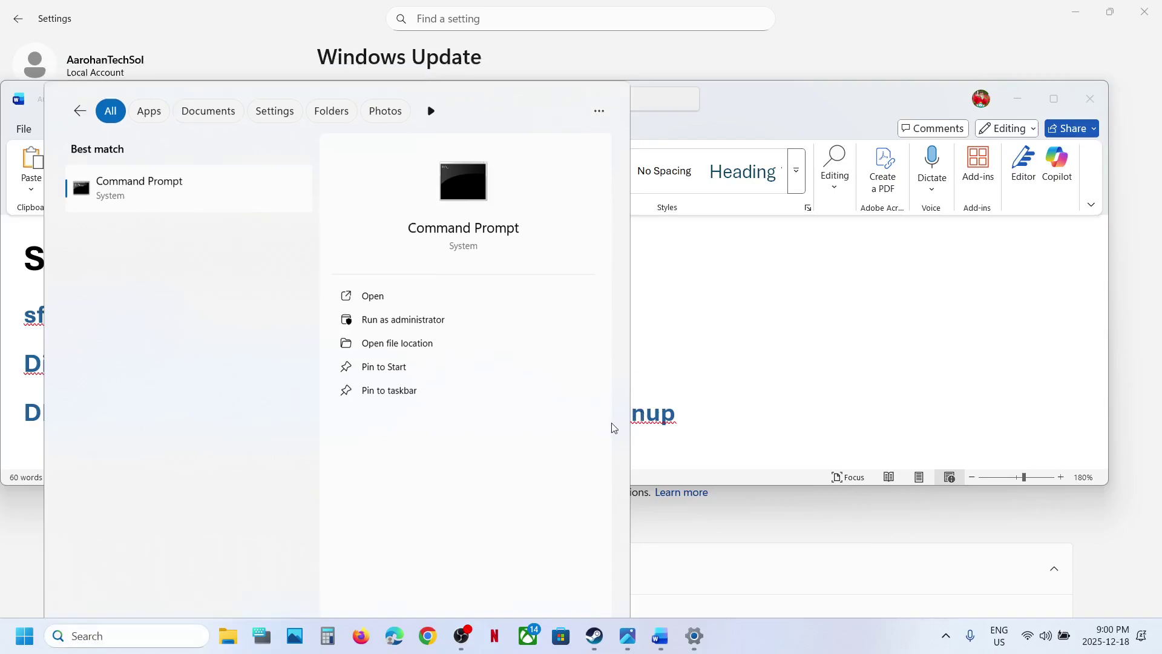
click(543, 448)
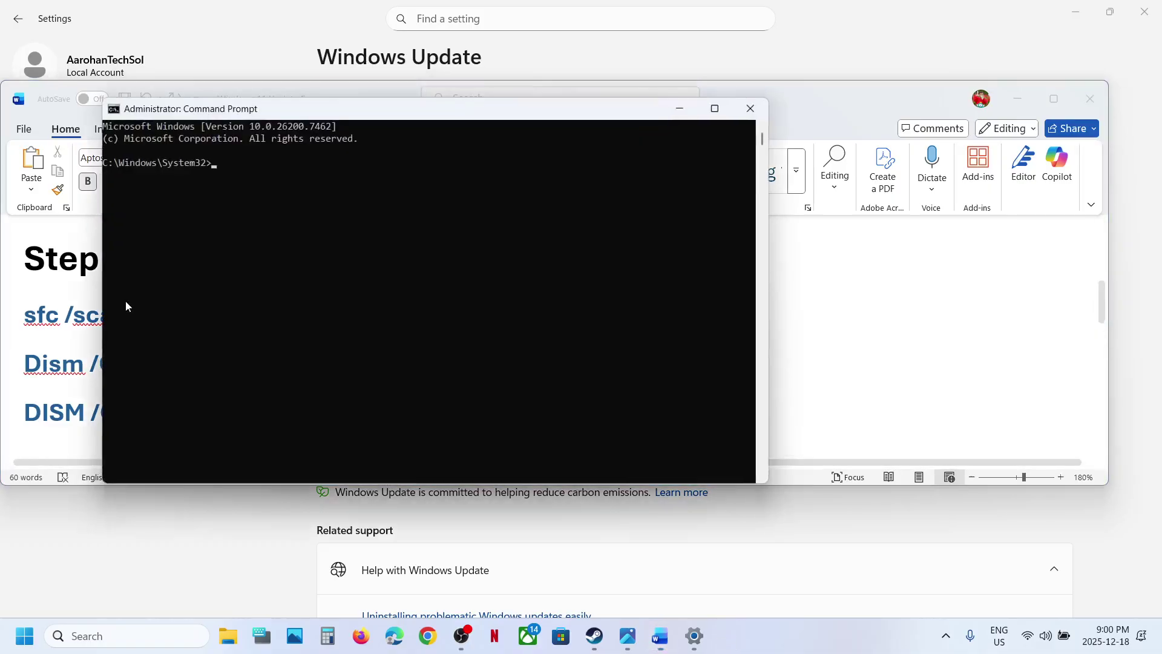
- Copy sfc /scannow from the Word notes and run it in Command Prompt
click(83, 305)
triple_click(68, 315)
key(ctrl+c)
key(alt+Tab)
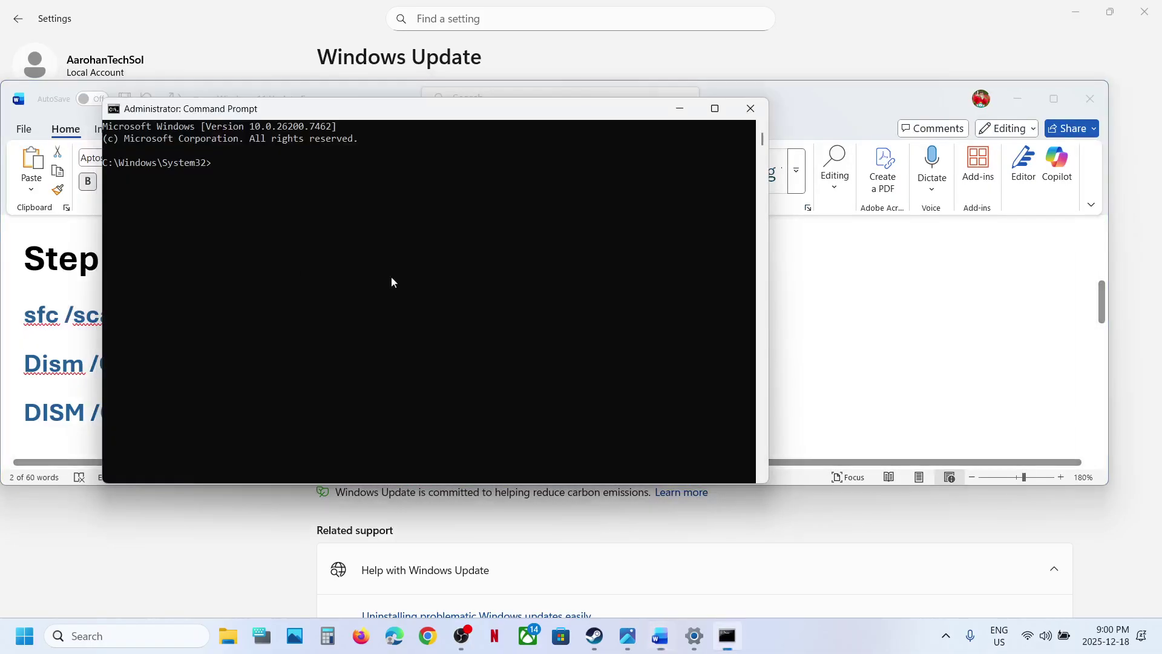
click(446, 293)
right_click(450, 291)
key(Return)
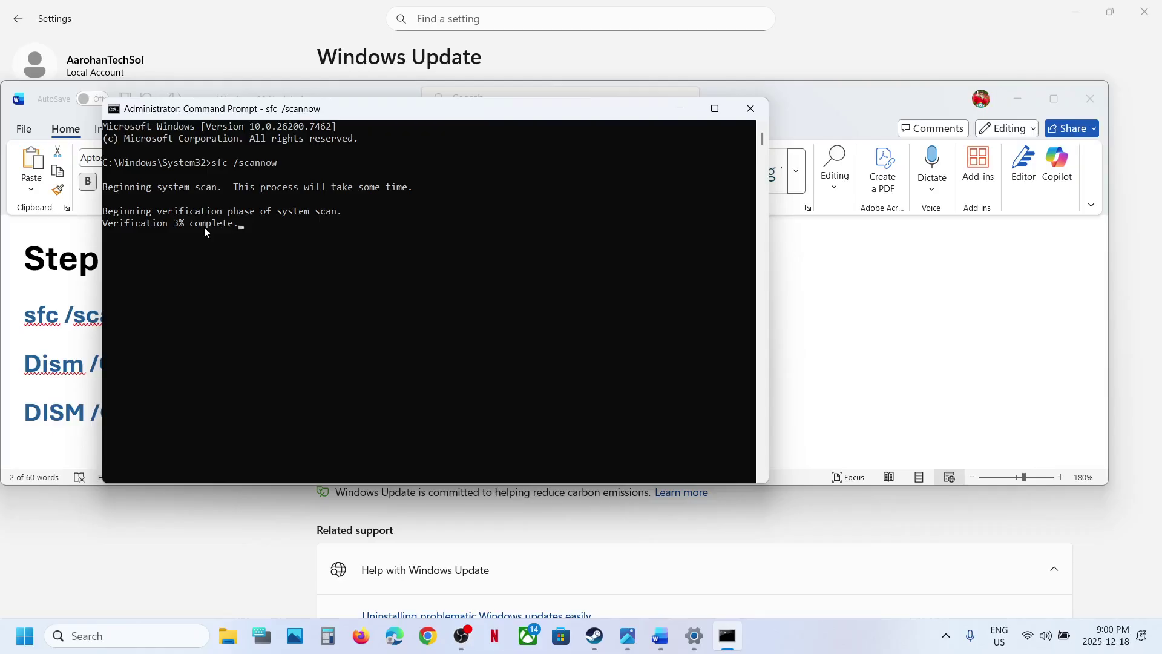
- Select the DISM RestoreHealth and StartComponentCleanup commands in the notes while the scan runs
key(alt+Tab)
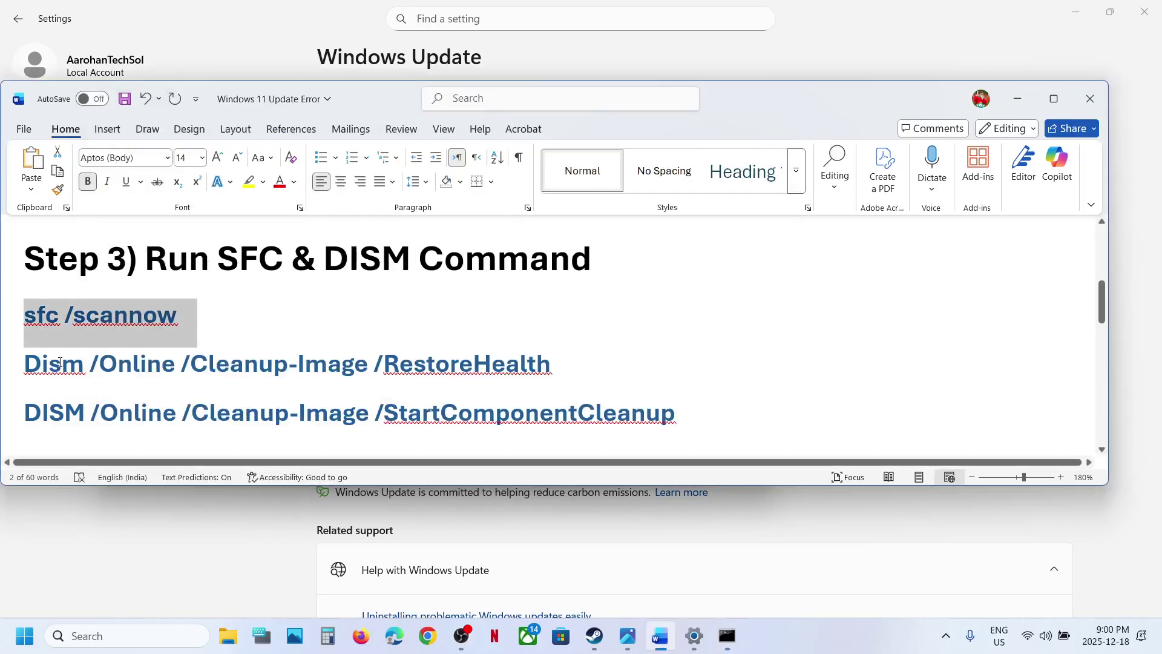
triple_click(283, 364)
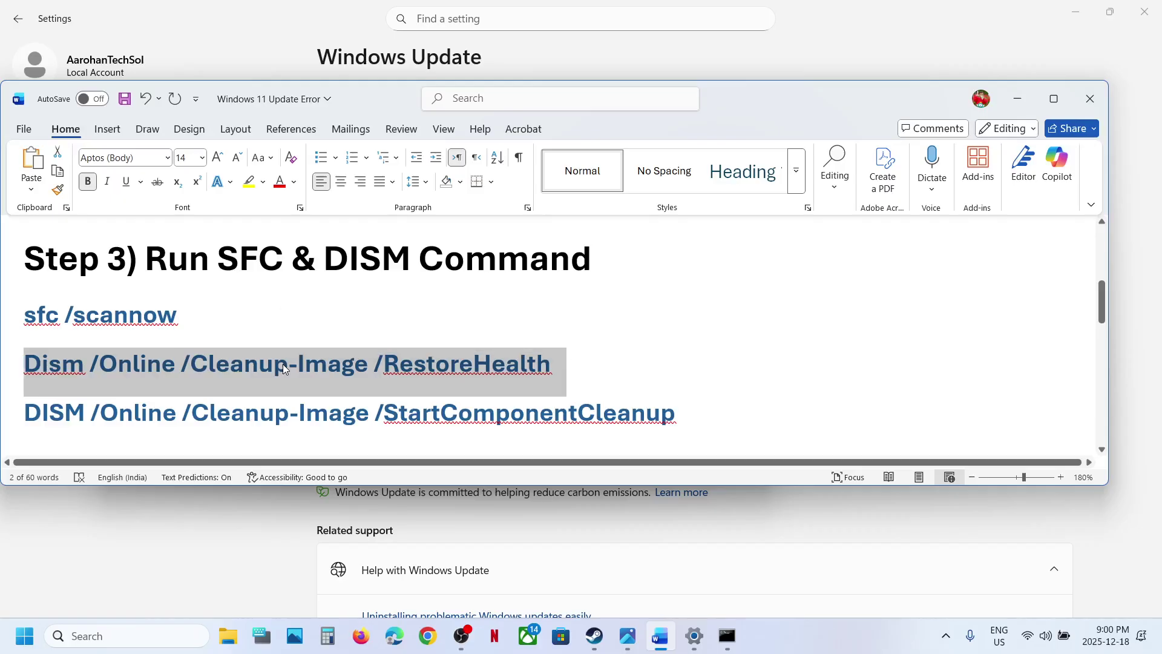
key(alt+Tab)
click(318, 286)
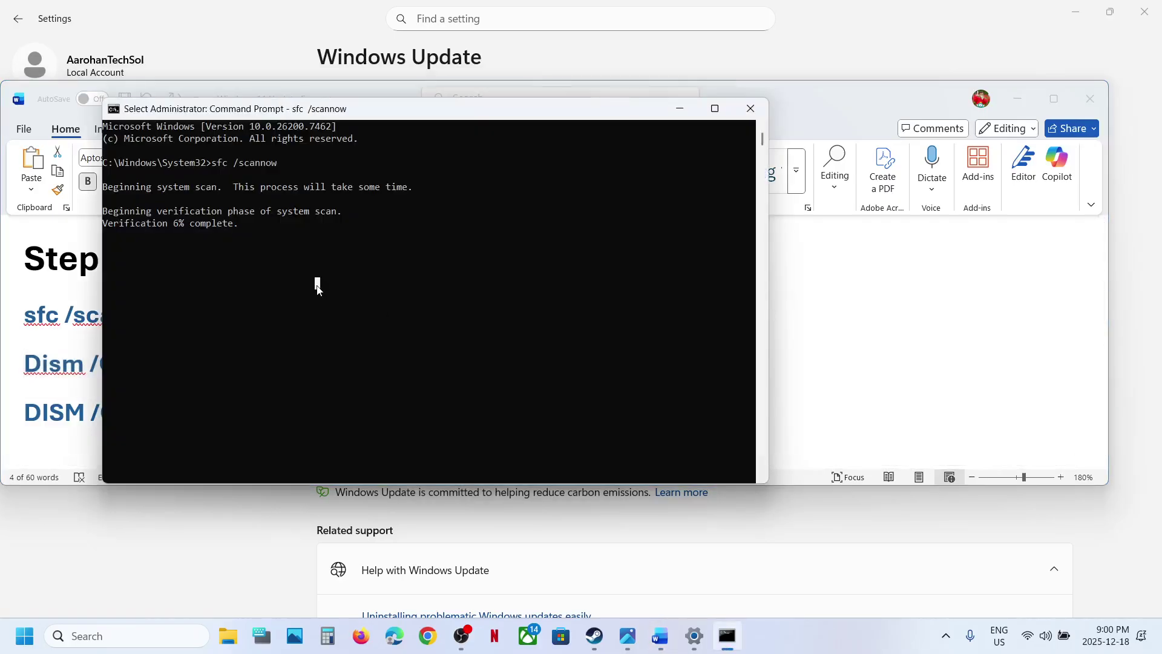
key(alt+Tab)
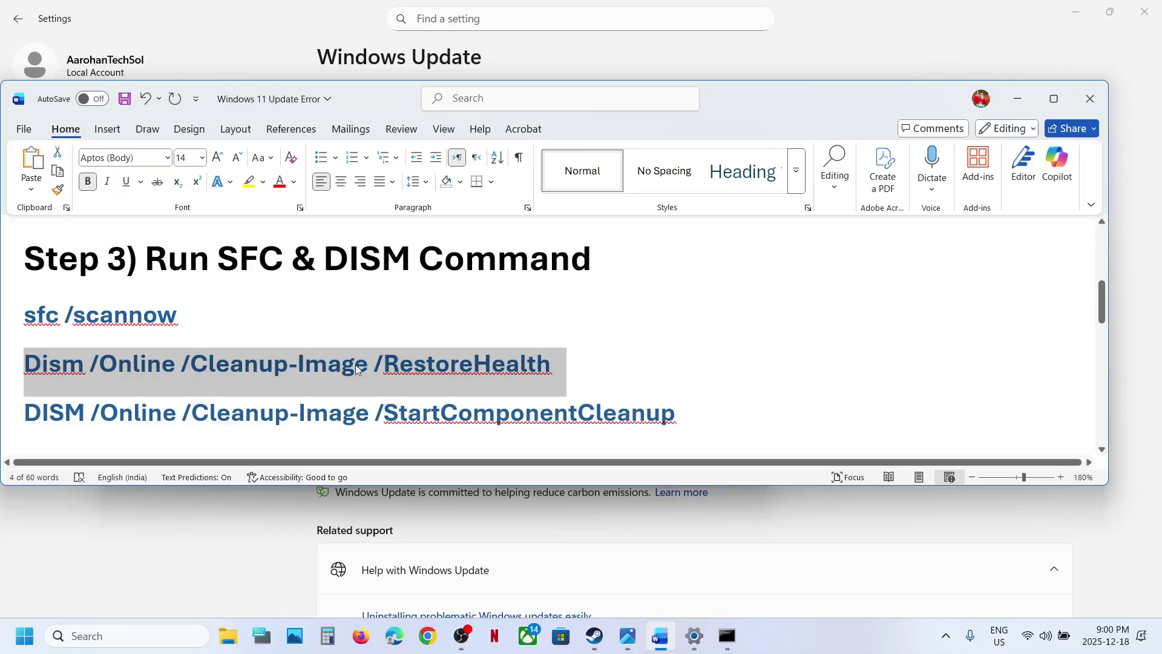
key(alt+Tab)
key(alt+Tab)
triple_click(272, 424)
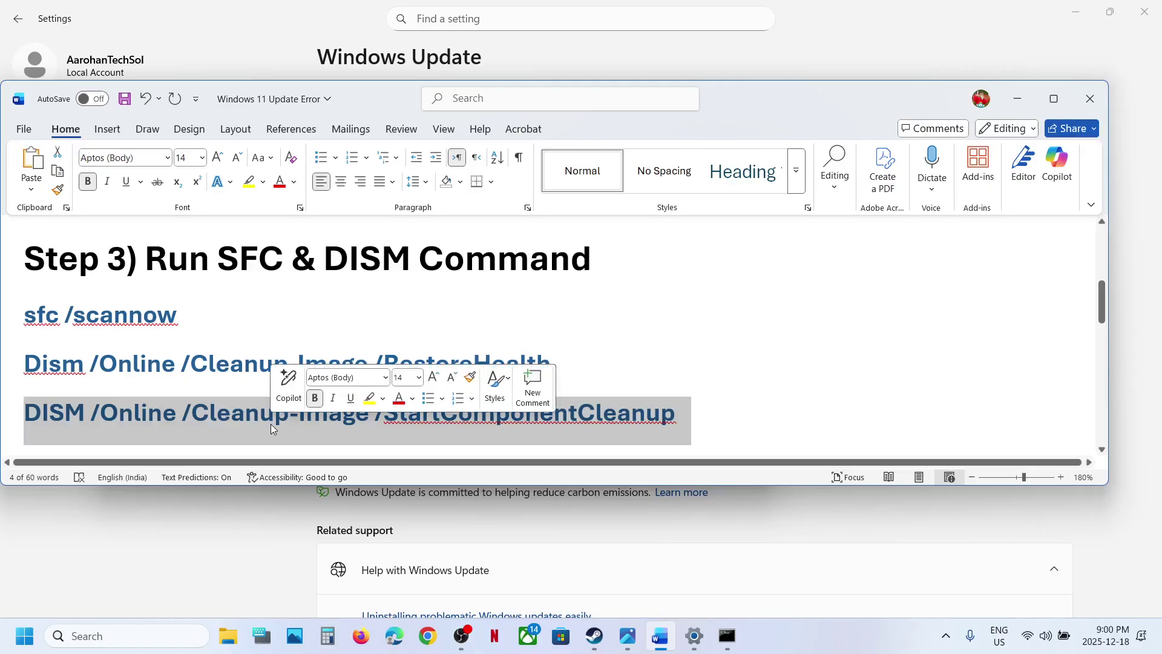
key(alt+Tab)
key(alt+Tab)
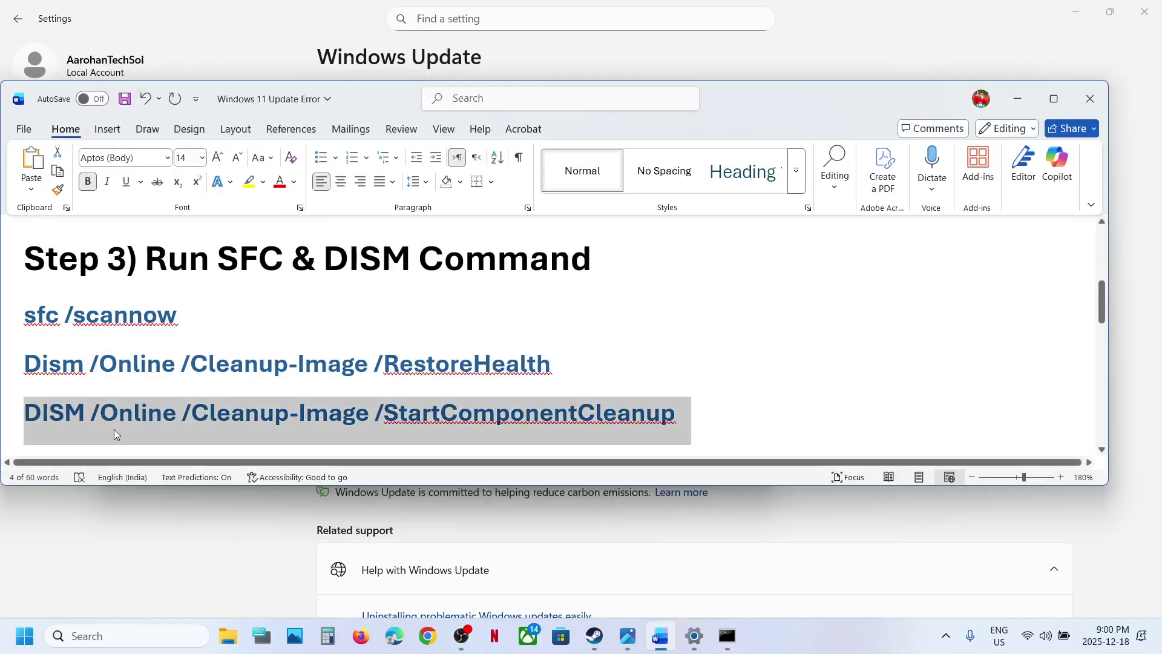
key(alt+Tab)
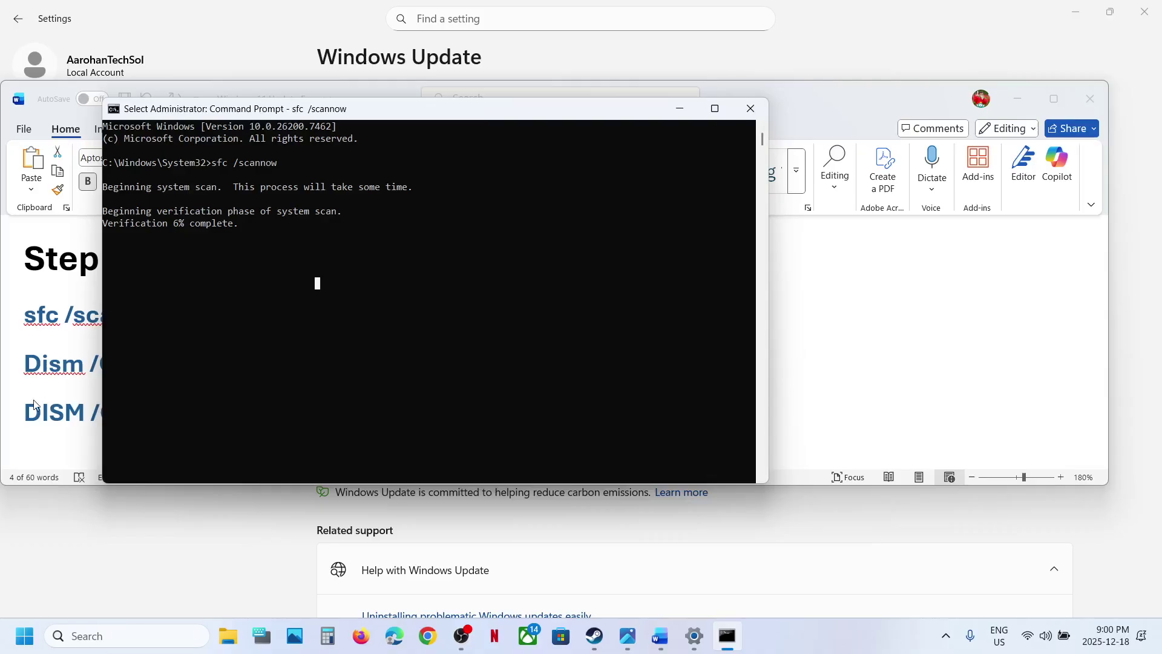
key(alt+Tab)
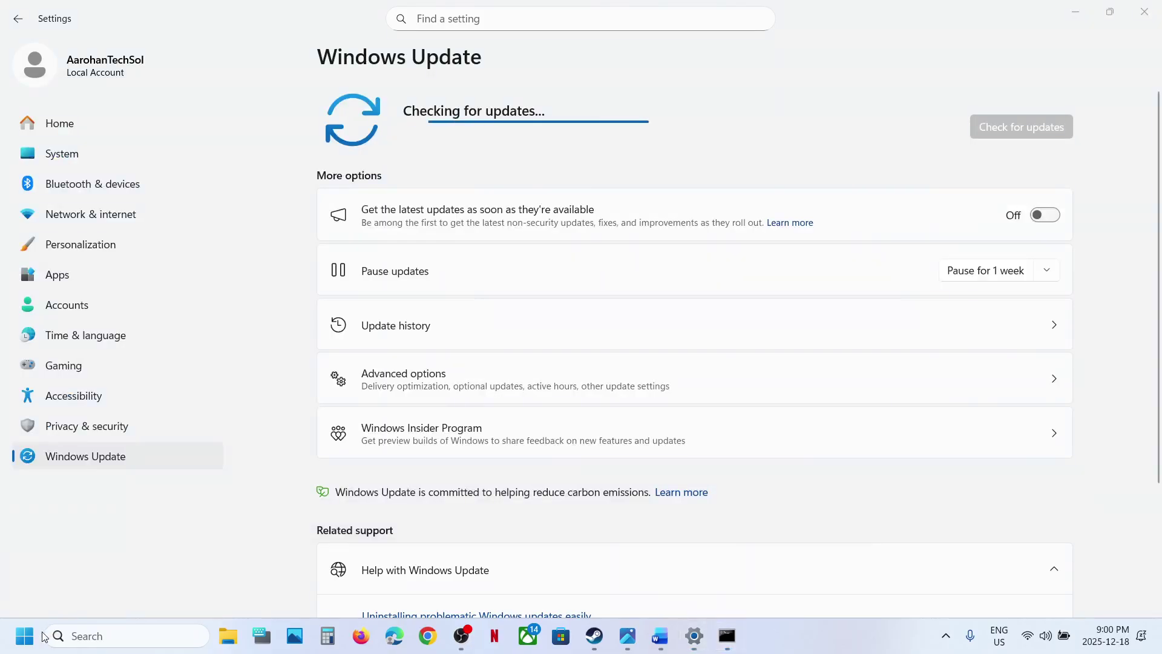
- Check the Start menu power options, then scroll the notes to Step 4's download link
click(20, 643)
click(440, 582)
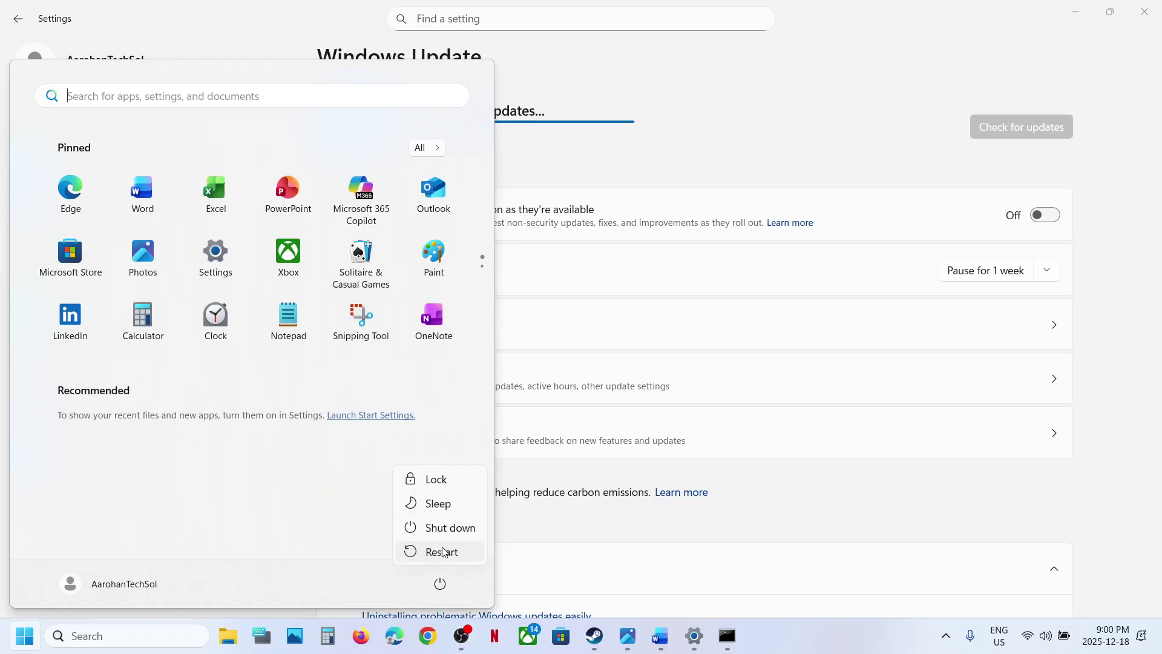
click(660, 635)
scroll(497, 409, down, 5)
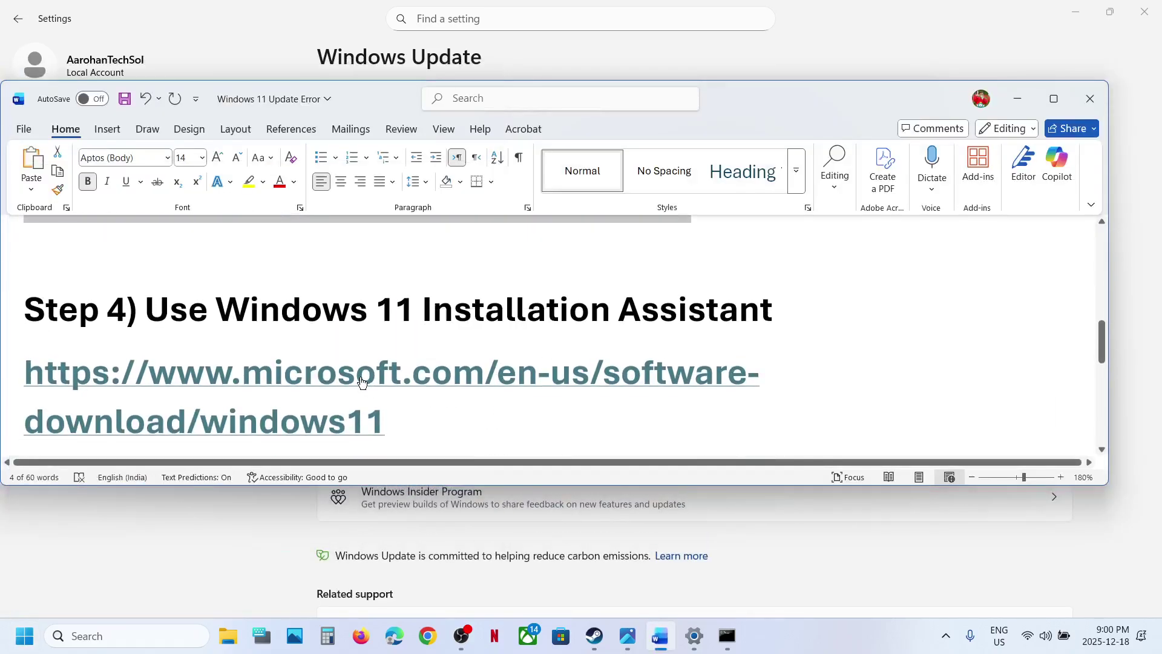
- Download the Windows 11 Installation Assistant from Microsoft's download page
ctrl+click(362, 381)
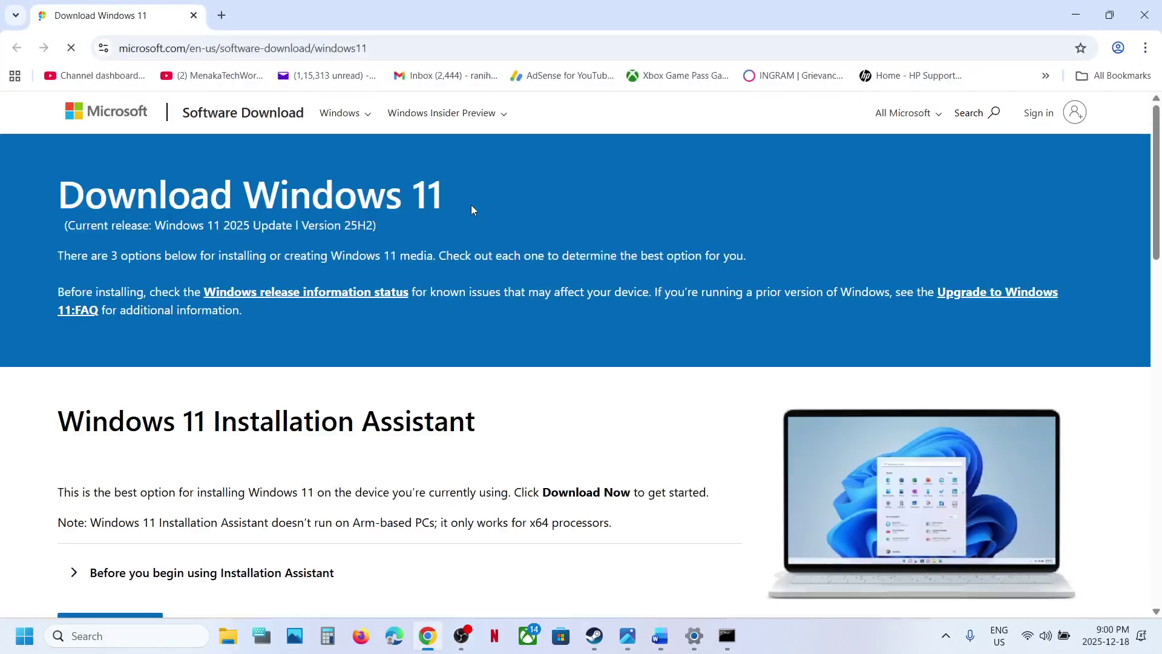
scroll(173, 432, down, 3)
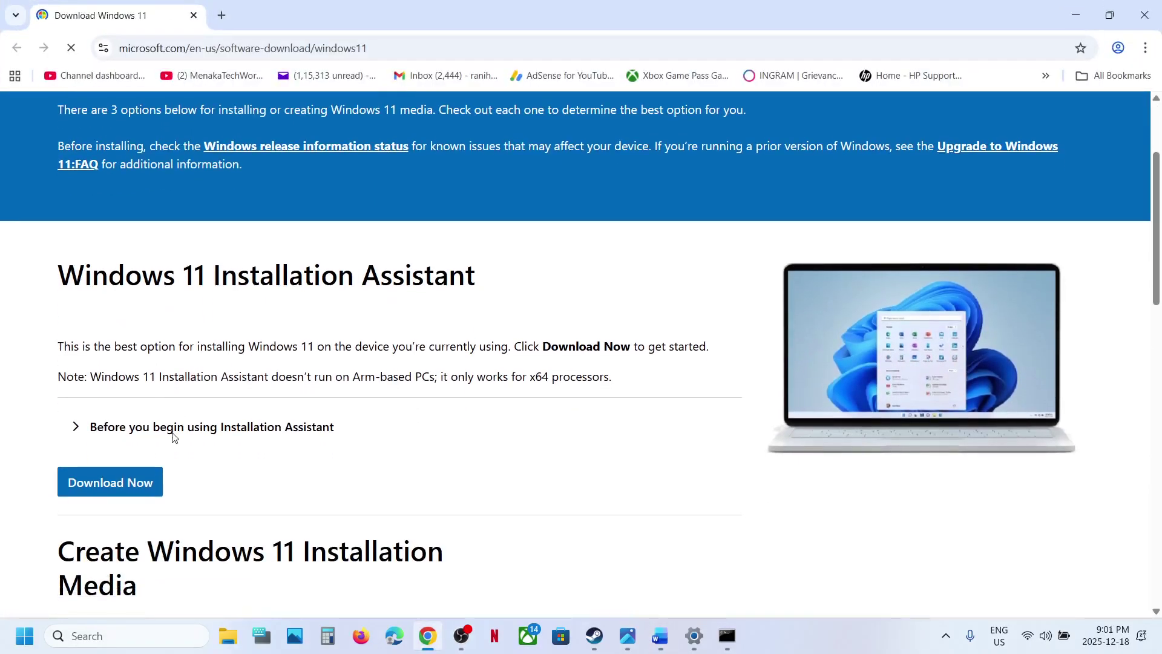
scroll(233, 293, up, 3)
scroll(182, 327, down, 3)
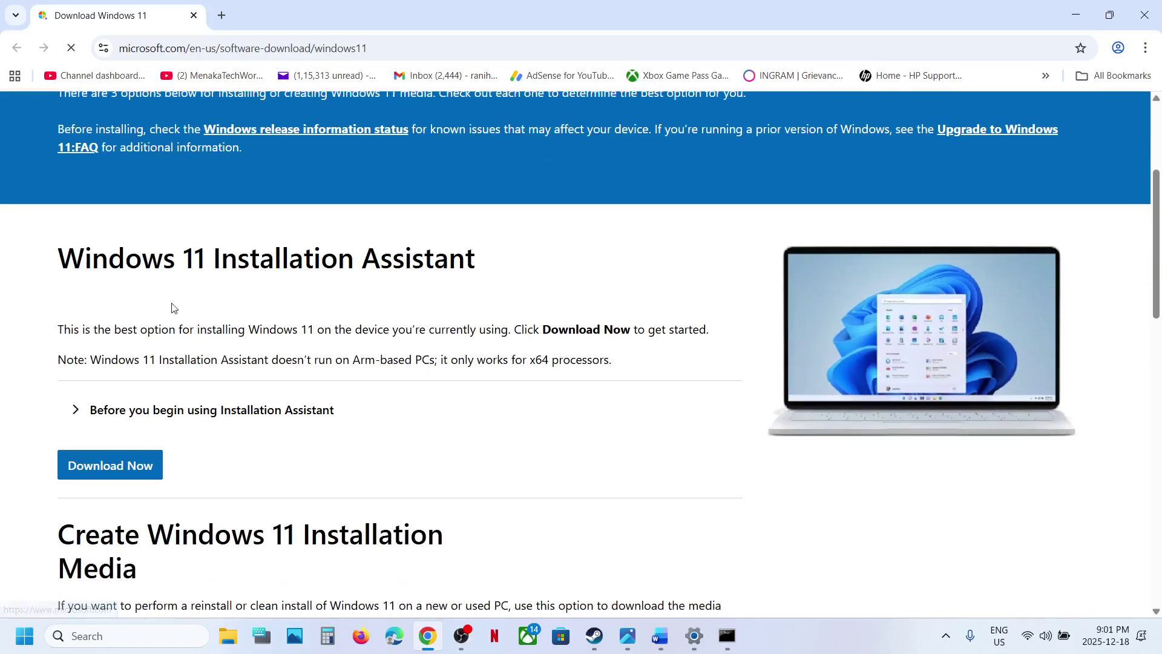
click(106, 470)
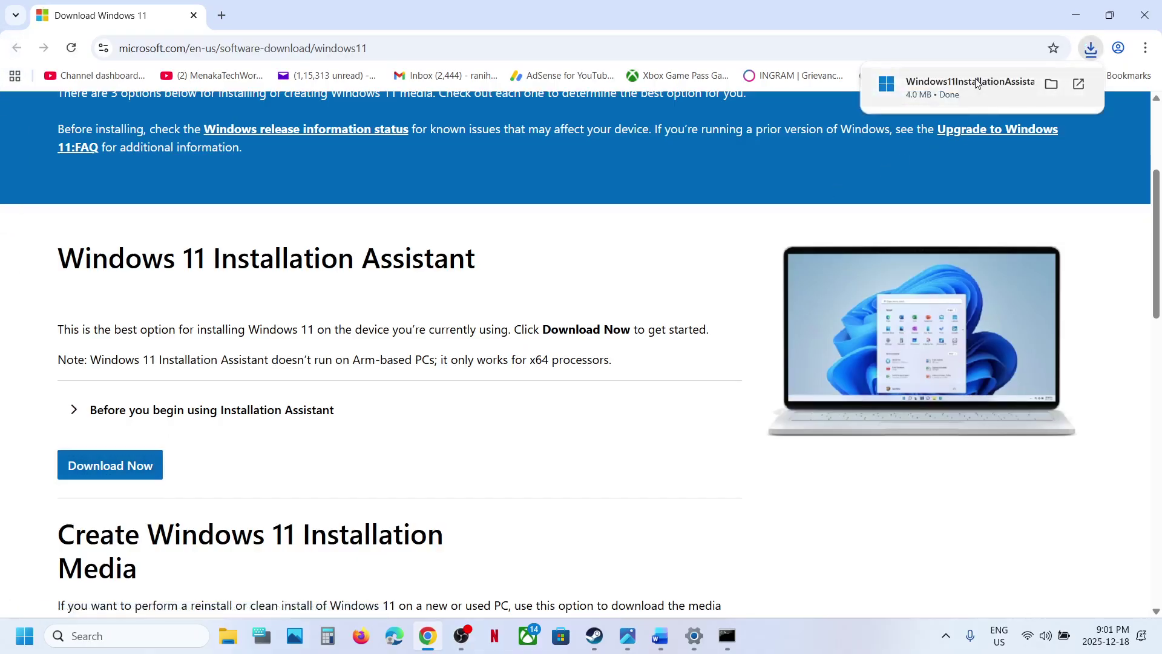
- Run the Installation Assistant as administrator and close it after it reports Windows 11 is current
click(996, 87)
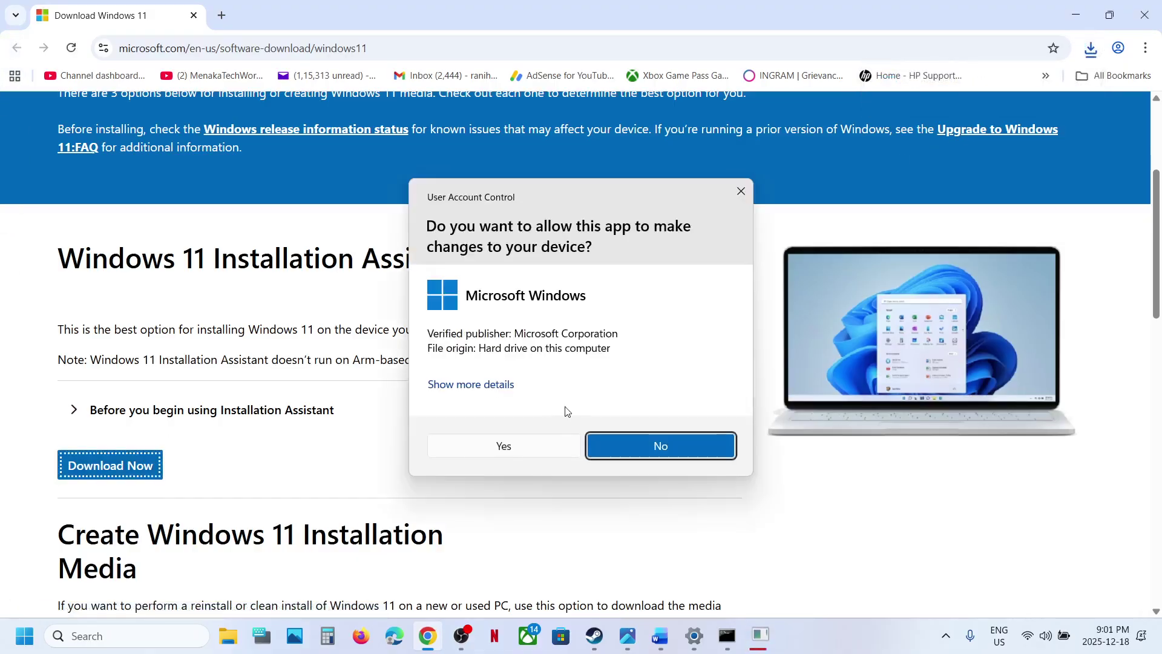
click(506, 445)
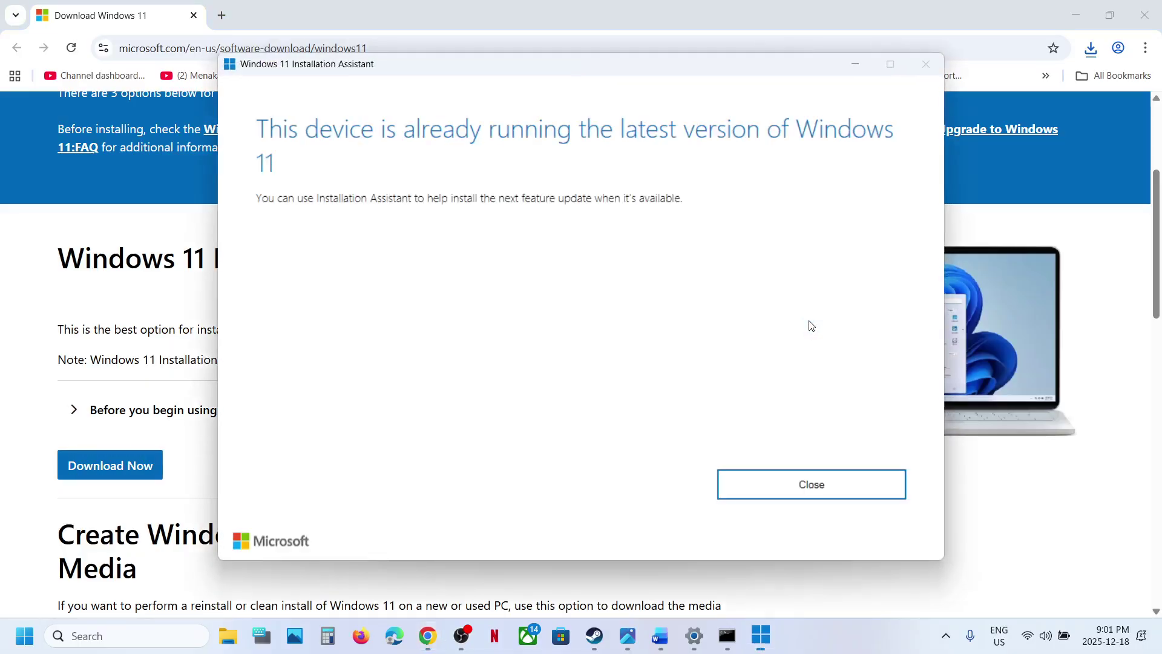
click(775, 484)
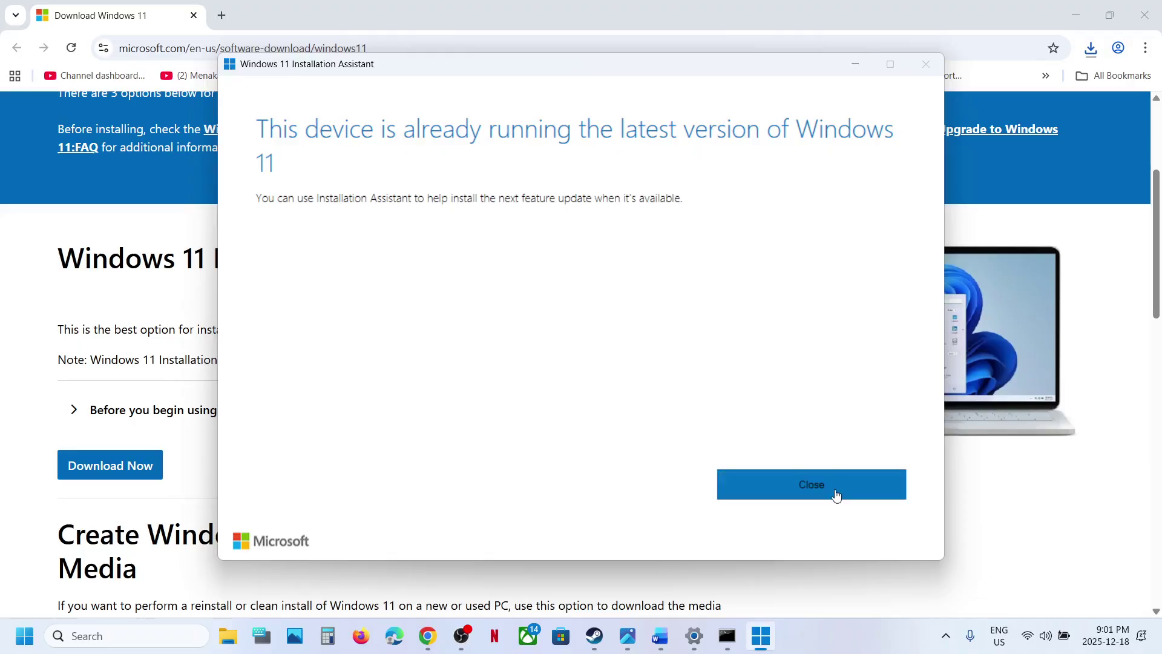
click(780, 491)
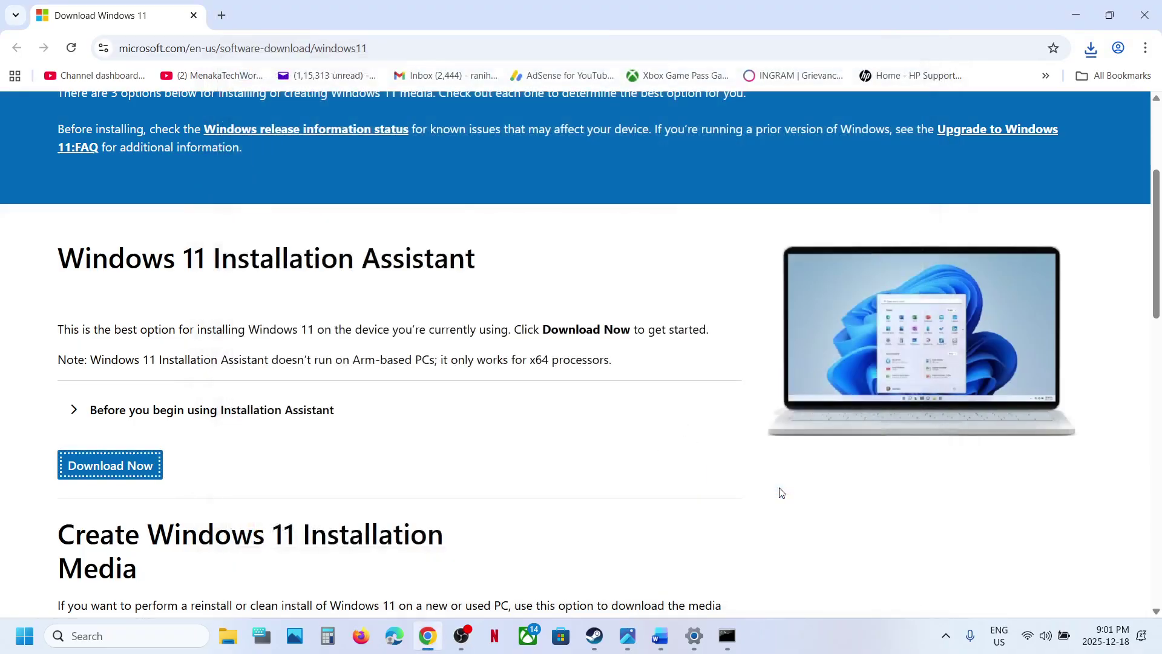
click(661, 636)
scroll(353, 332, down, 4)
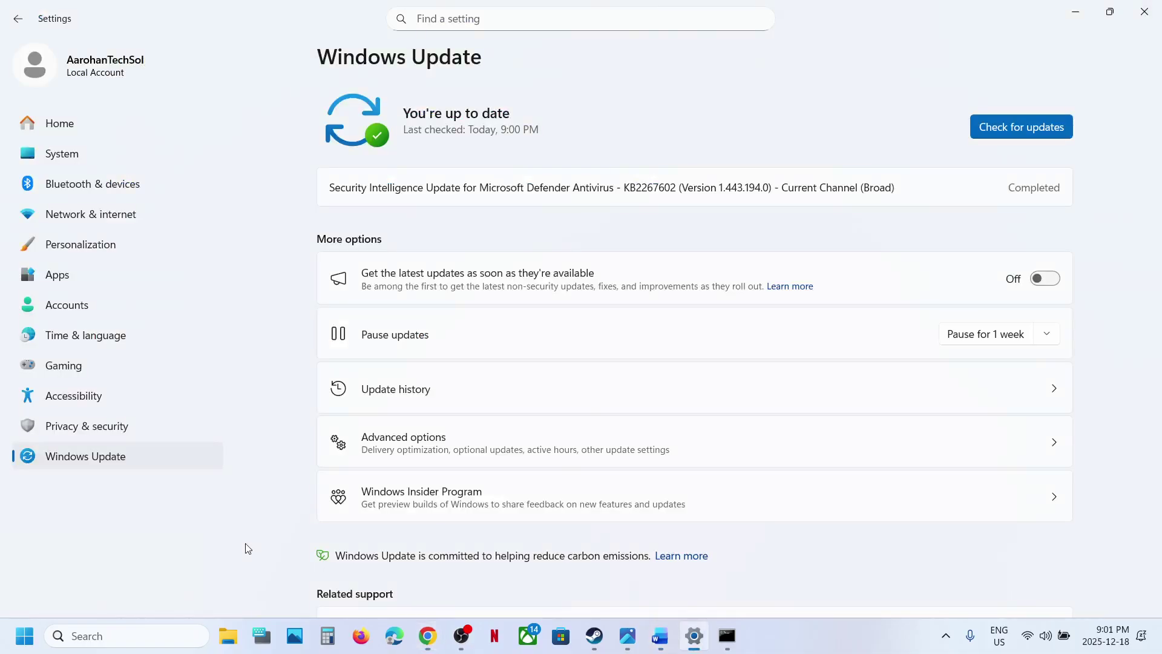
- Look through Windows Update's Advanced options and the Recovery settings page
click(406, 458)
scroll(406, 462, down, 3)
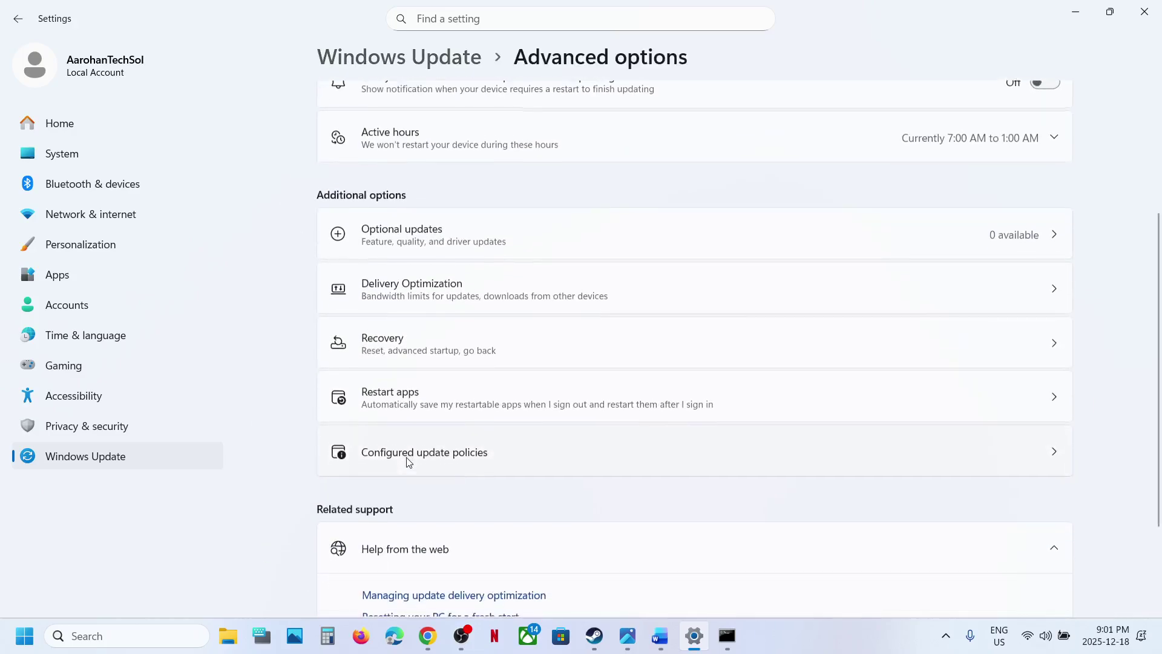
click(399, 346)
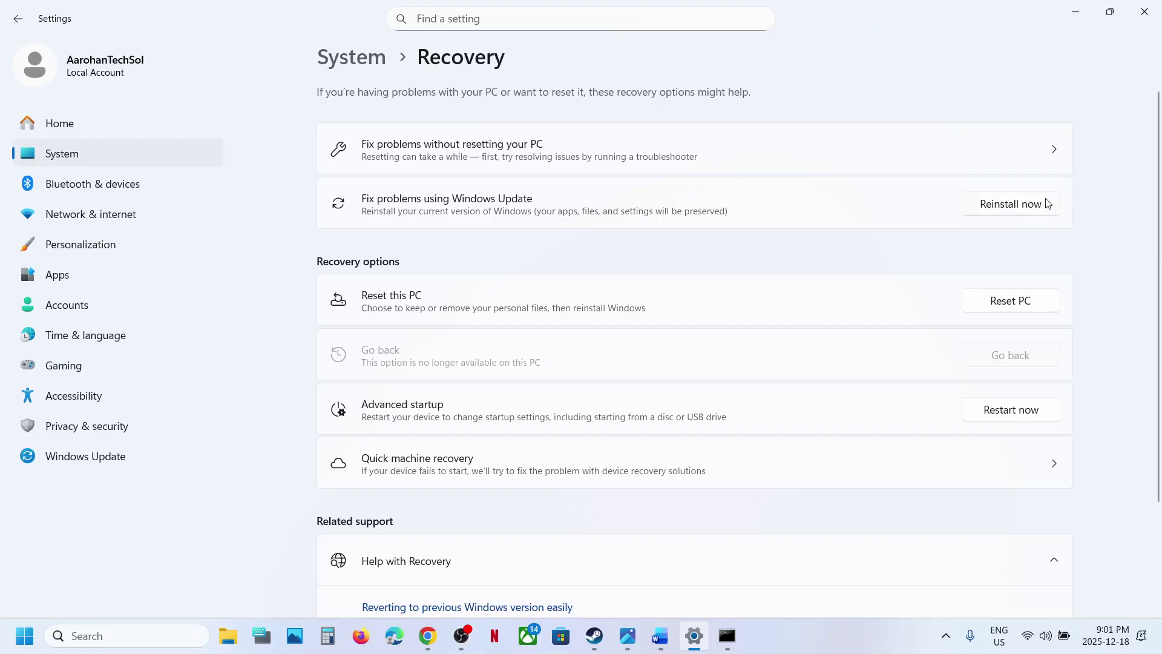
- Check Update history, highlighting the 24H2 feature update, then return to Windows Update
click(102, 455)
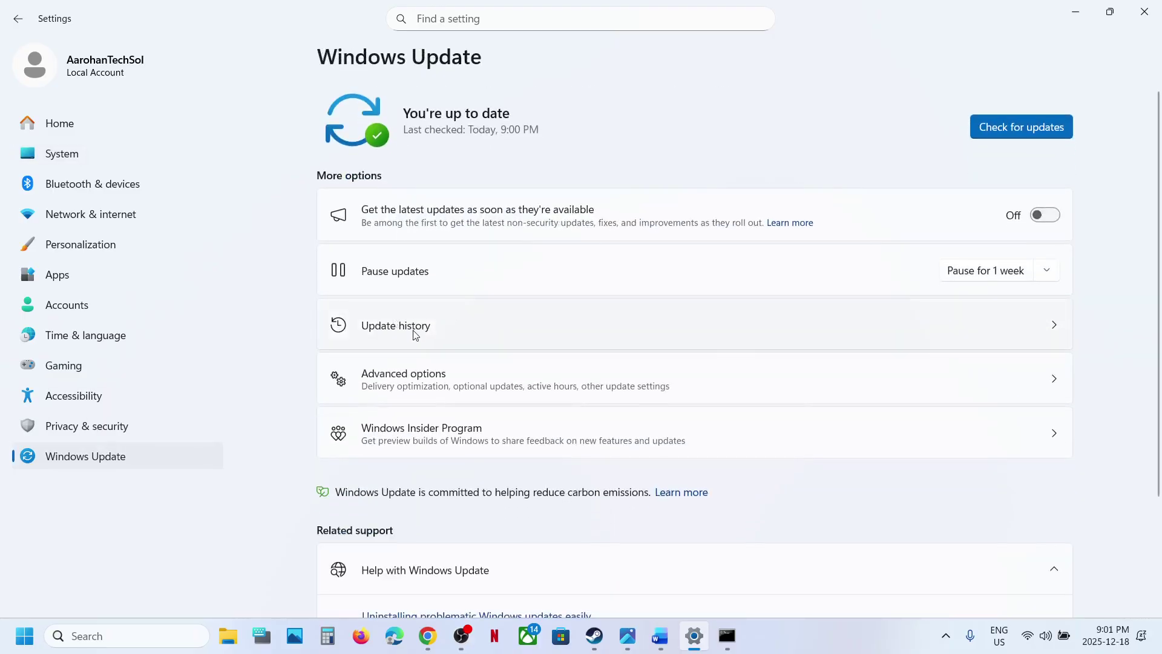
click(416, 333)
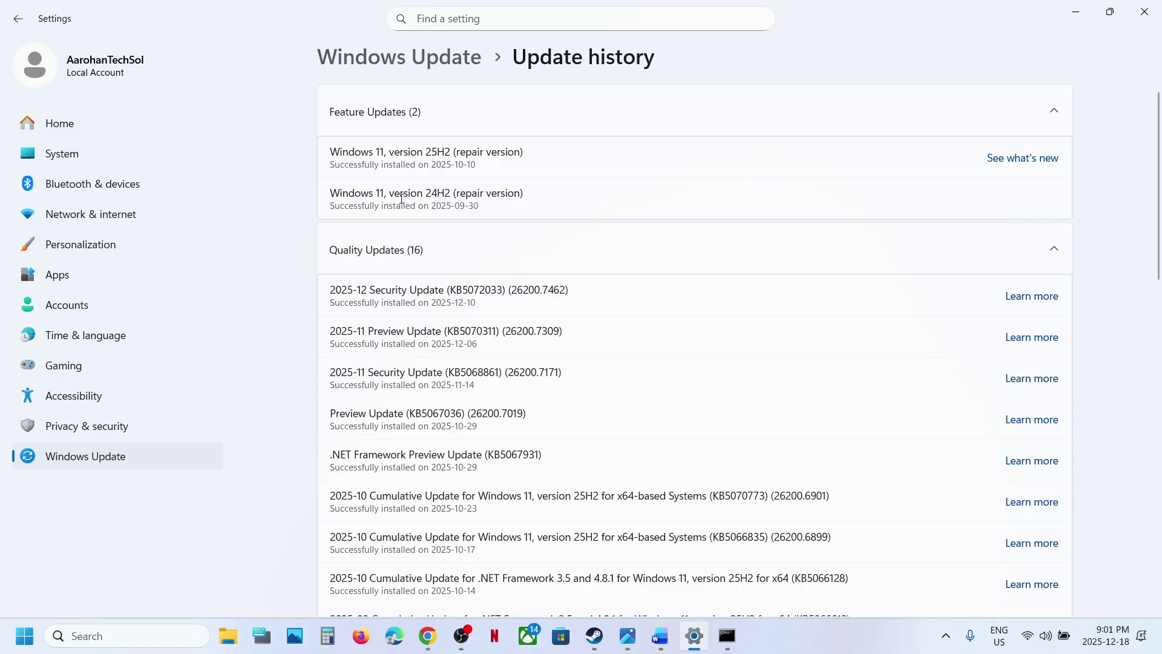
drag(395, 194, 564, 192)
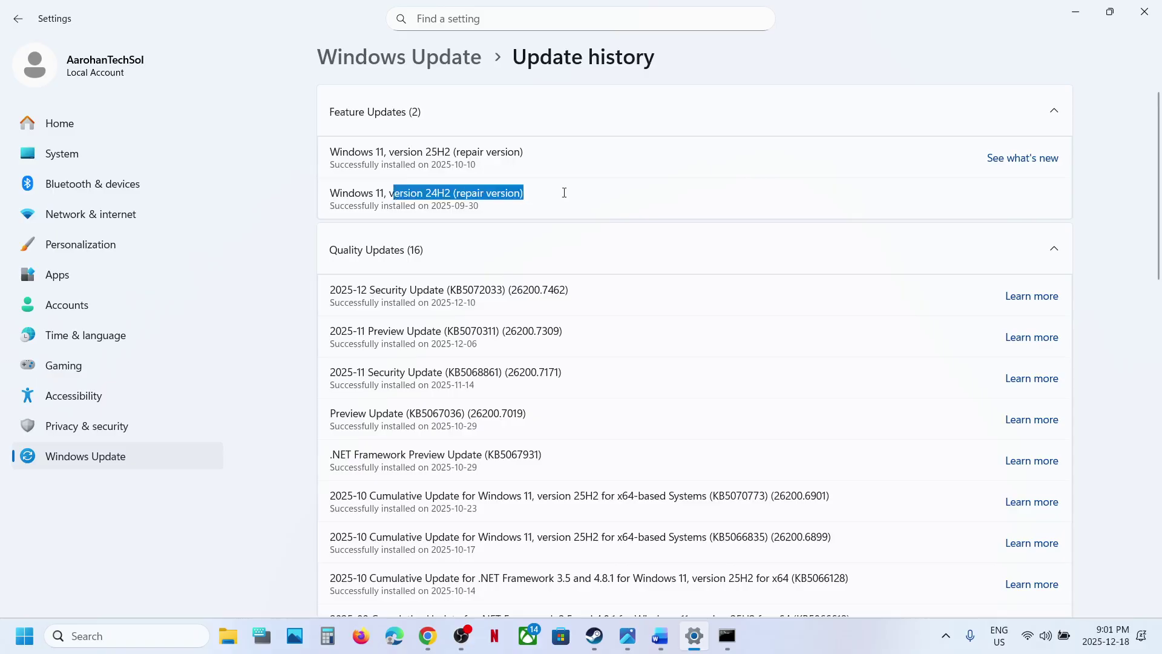
click(96, 456)
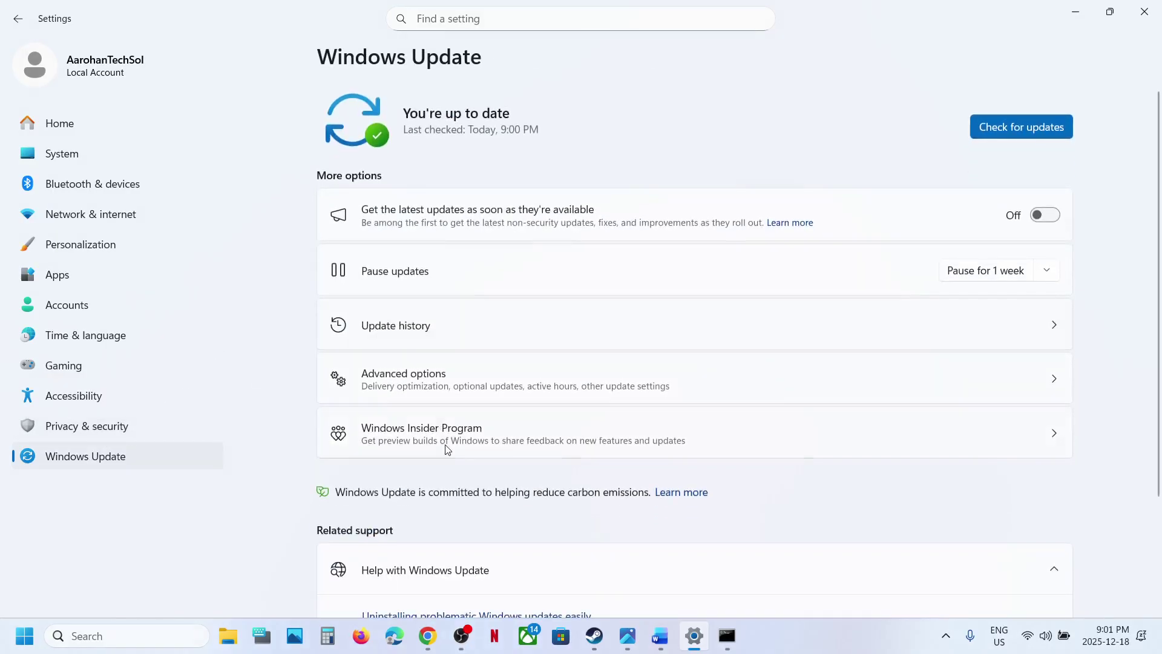
- Follow the Windows 11 download link from the Word troubleshooting notes
click(659, 635)
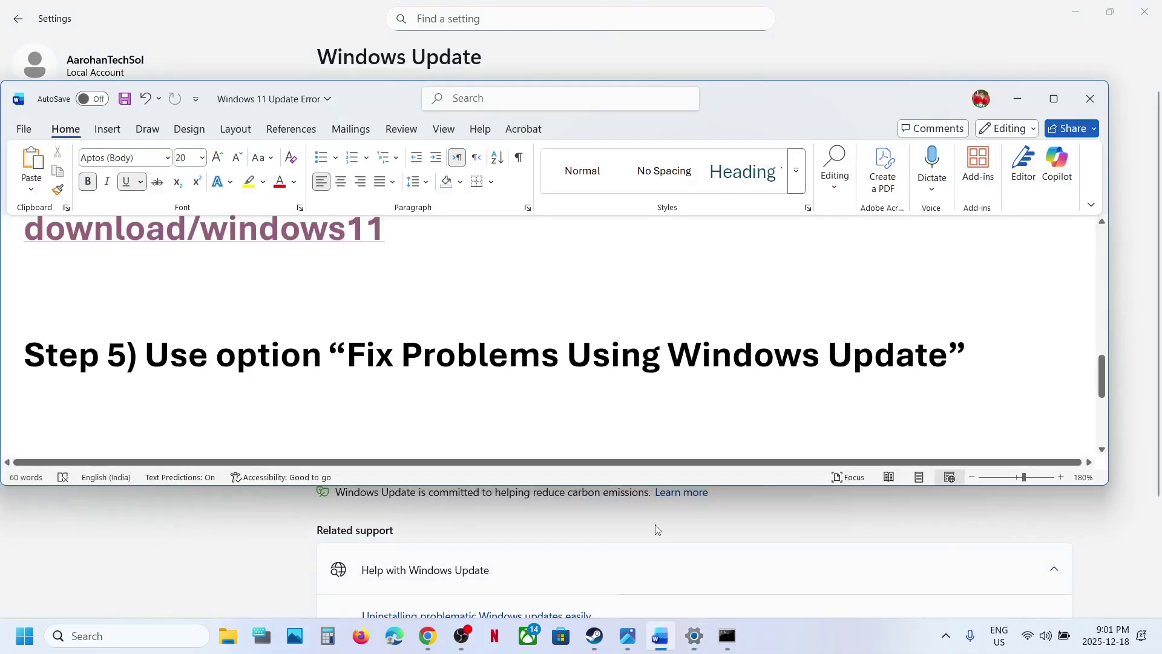
scroll(431, 352, down, 3)
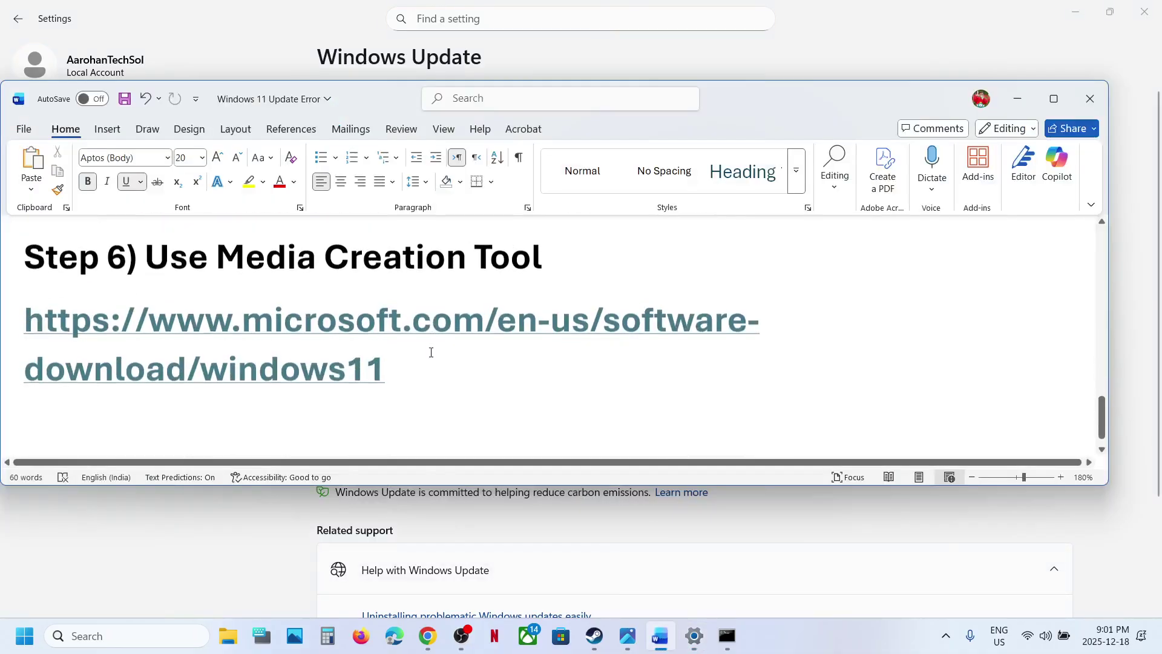
ctrl+click(254, 321)
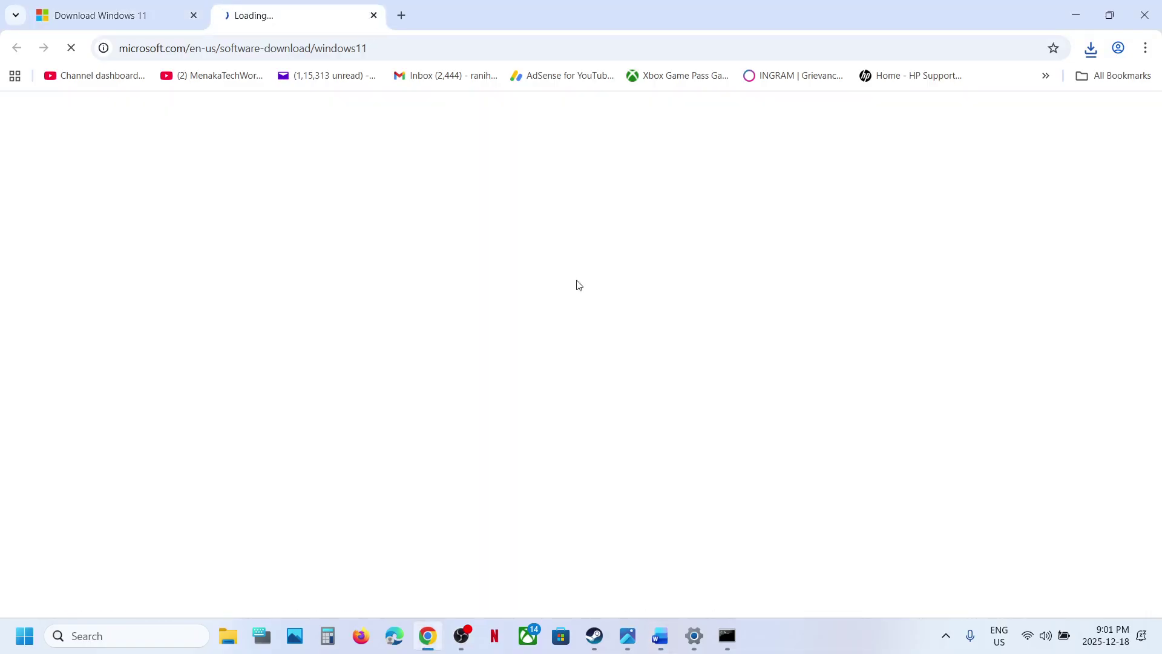
- Download the media creation tool and open the 1.png setup screenshot in Photos
scroll(292, 417, down, 8)
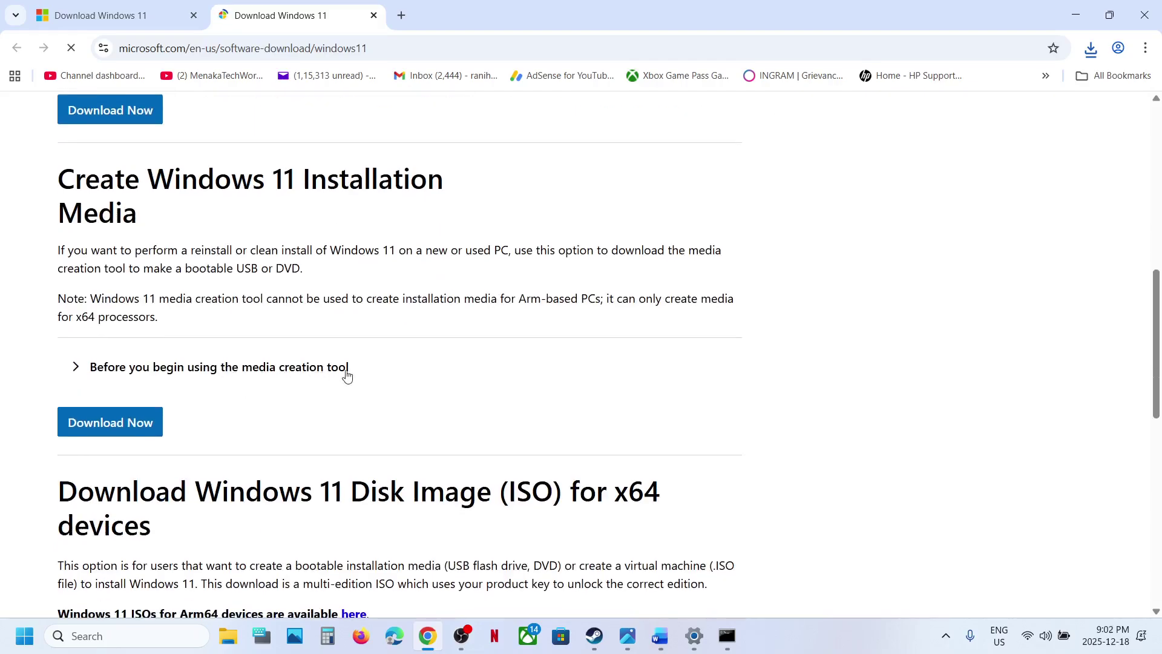
click(113, 426)
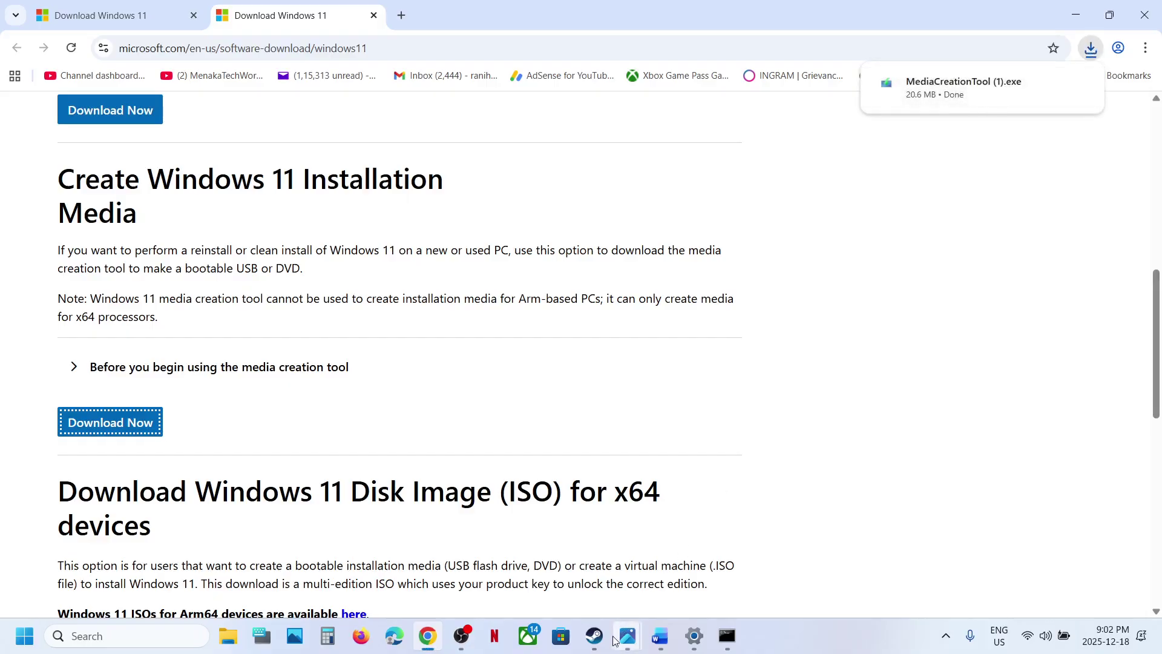
mouse_move(628, 635)
click(720, 579)
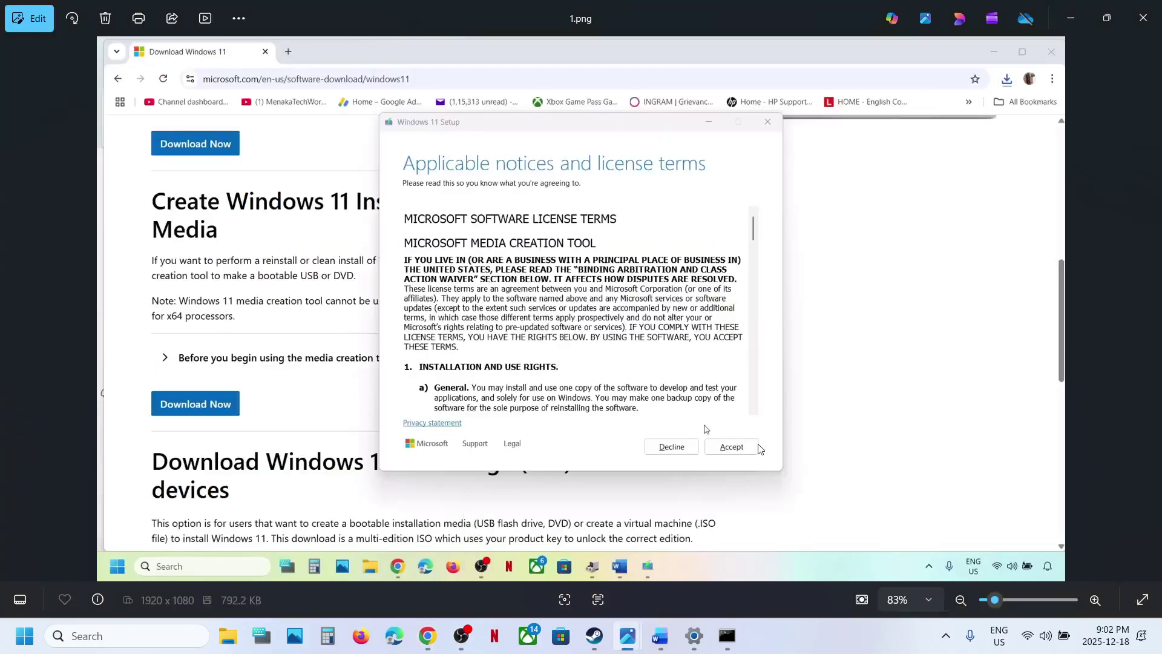
- Step through screenshots 2.png to 8.png, from edition choice to the saved ISO on the desktop
key(Right)
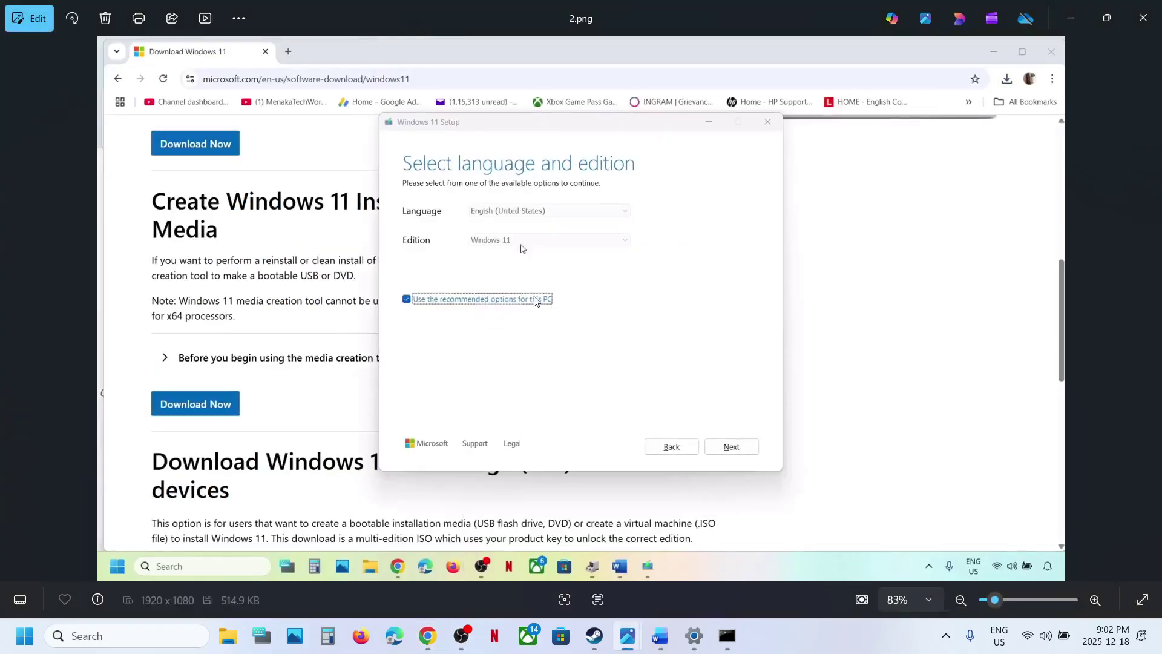
key(Right)
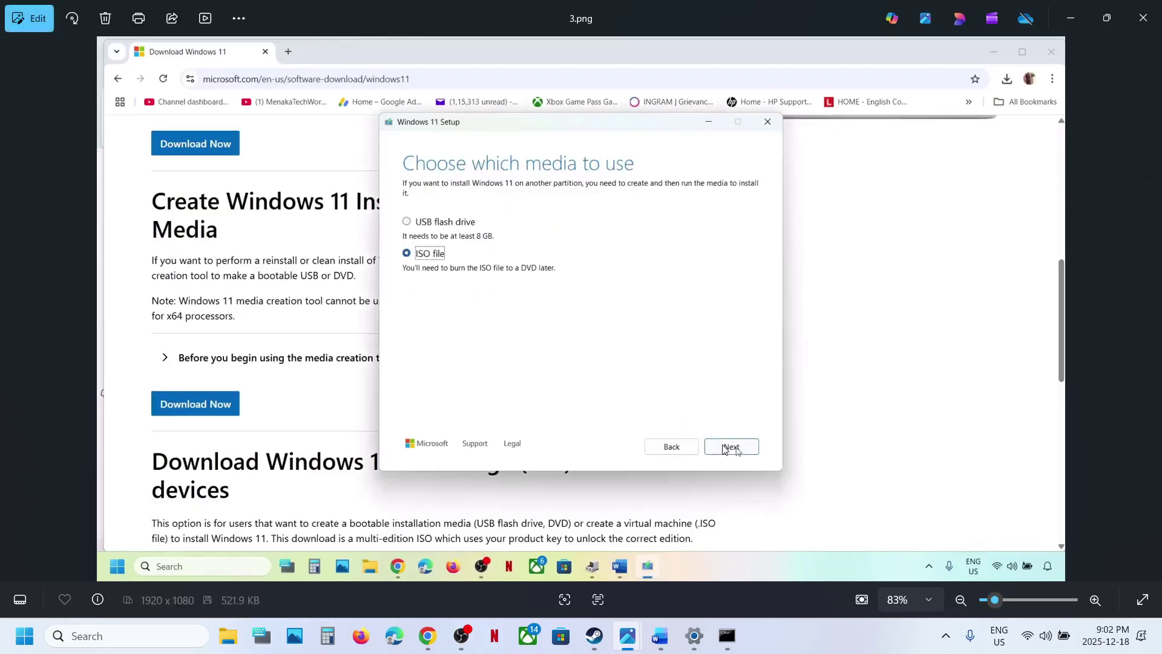
key(Right)
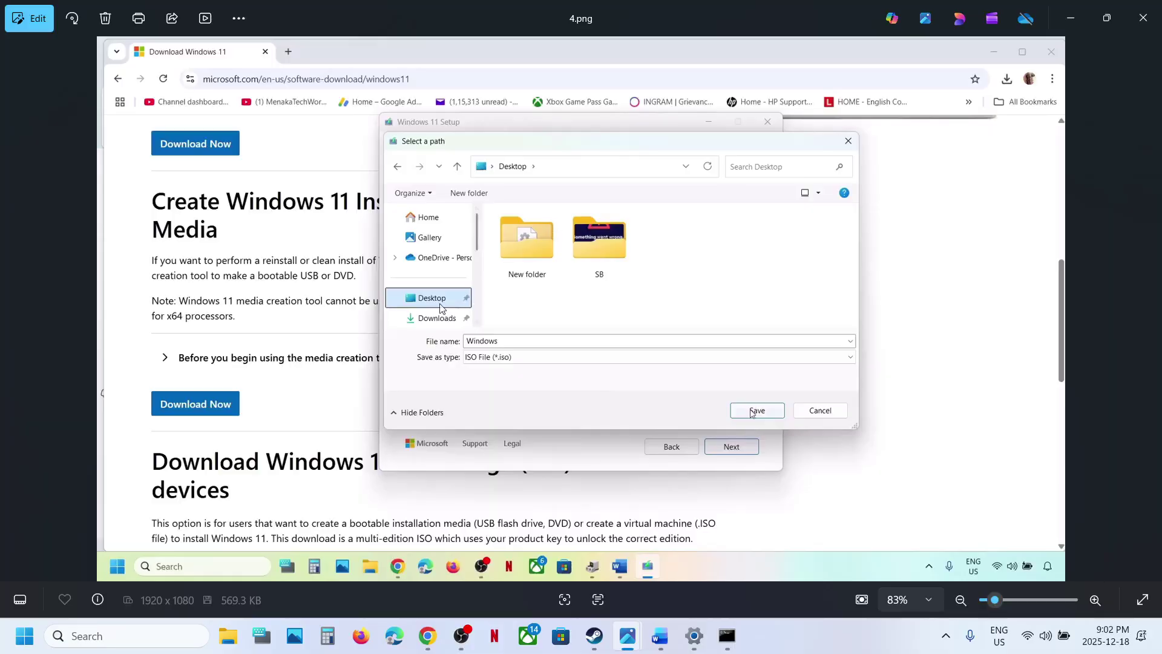
key(Right)
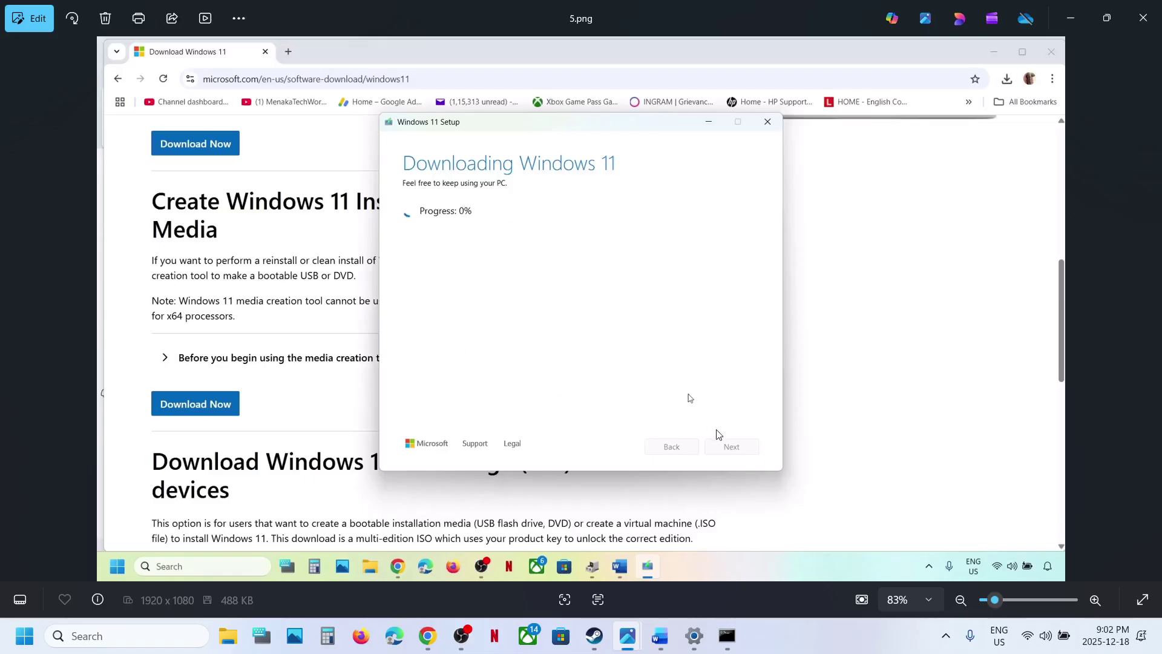
key(Right)
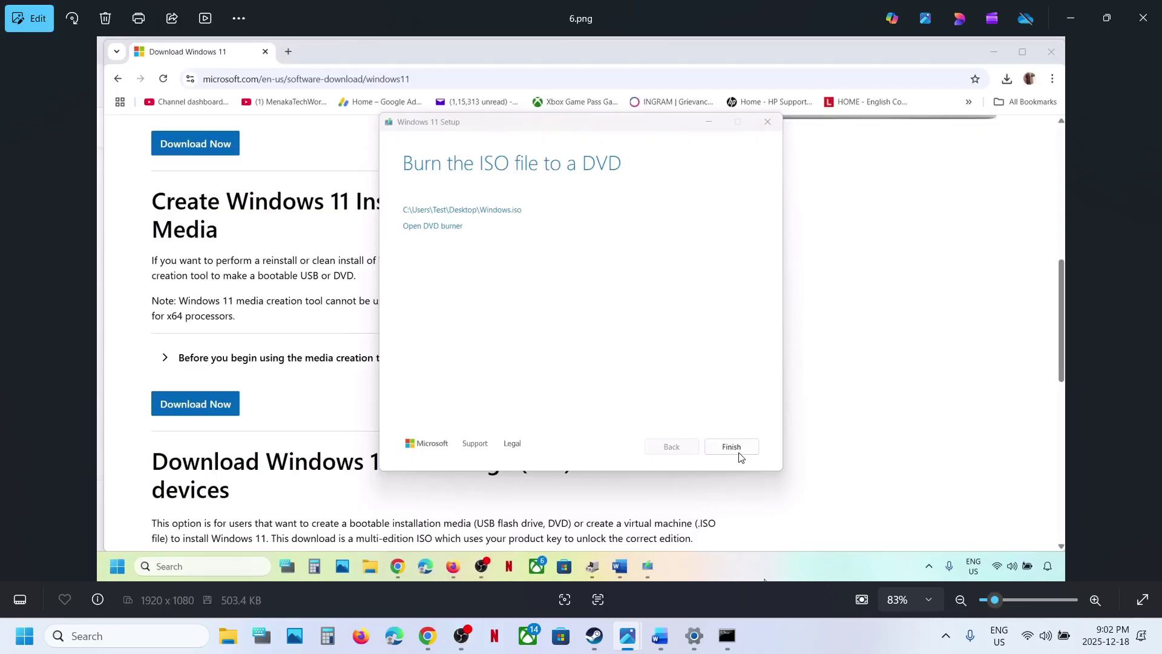
key(Right)
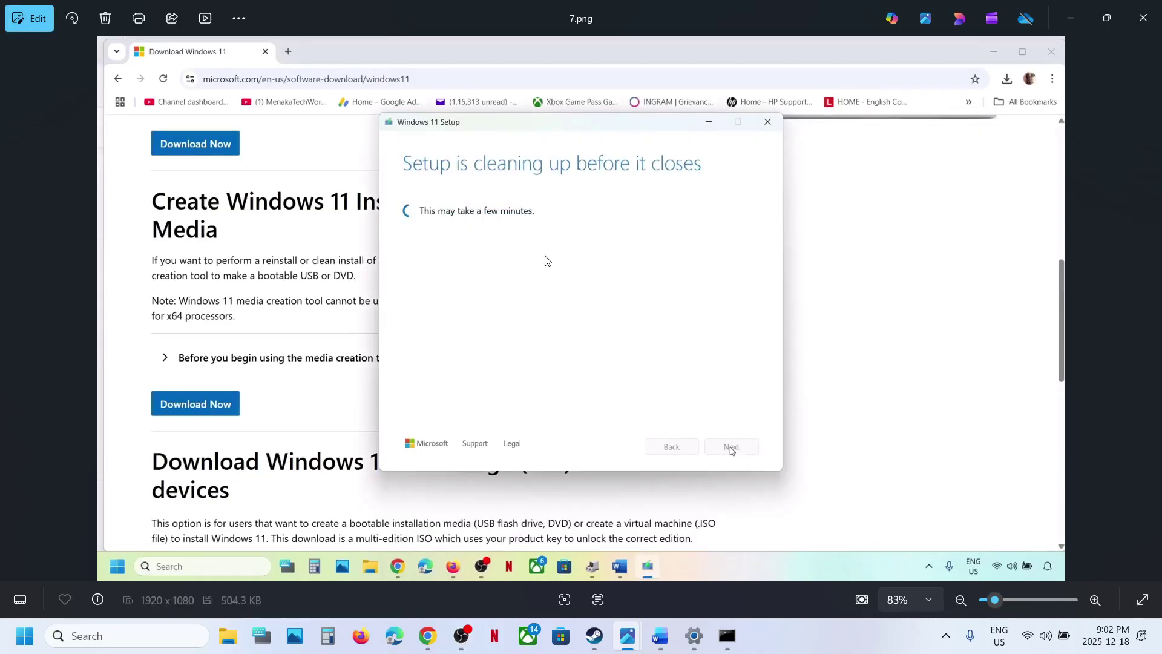
key(Right)
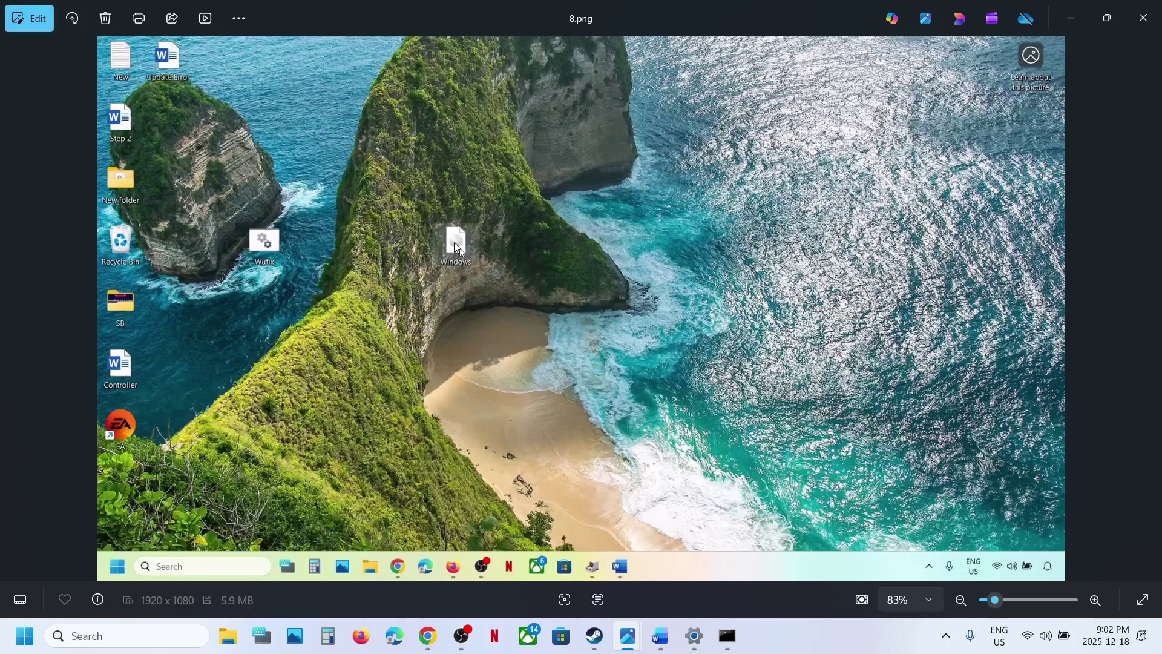
- Step through screenshots 9.png to 14.png, from the DVD drive contents to Ready to install, then go back to Windows Update
key(Right)
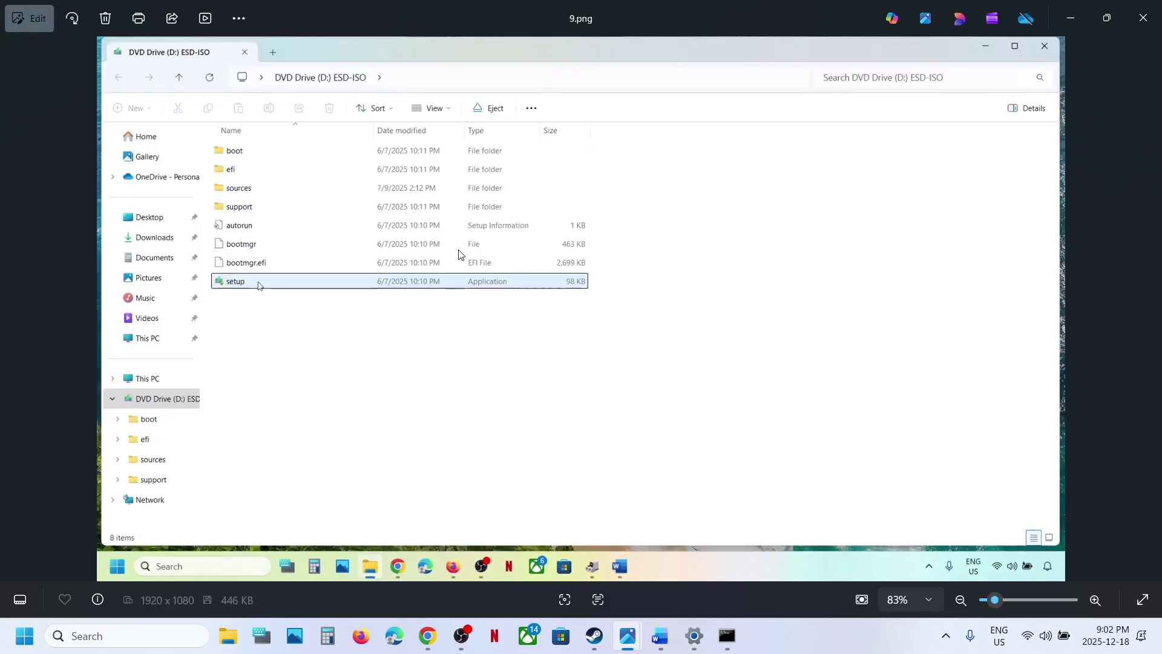
key(Right)
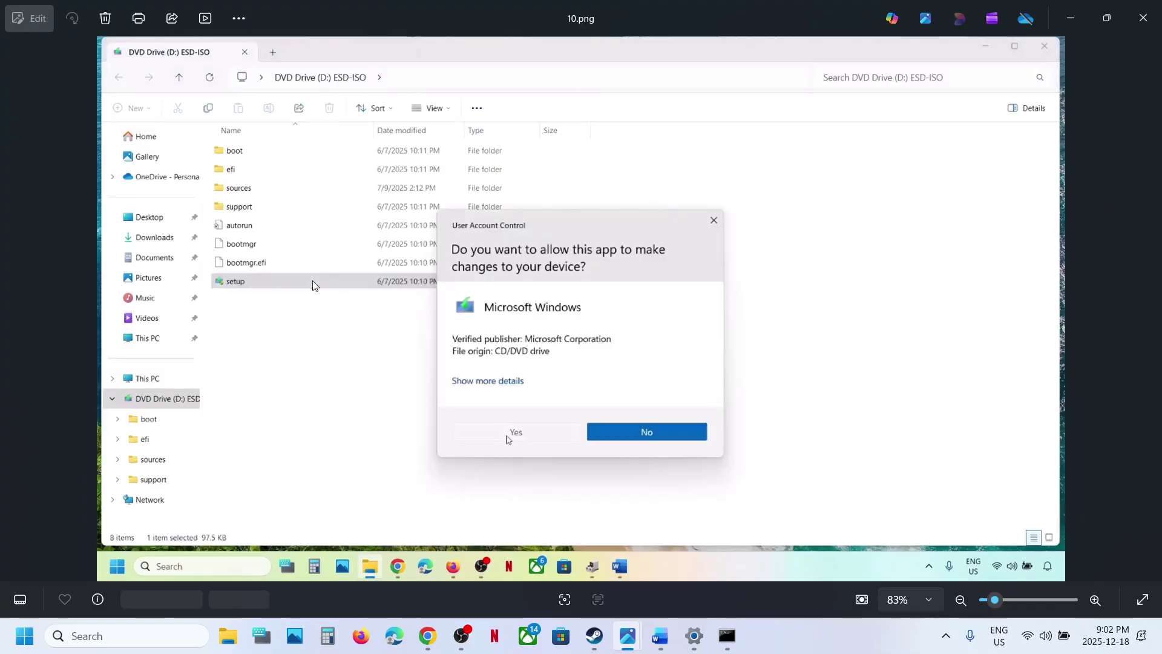
key(Right)
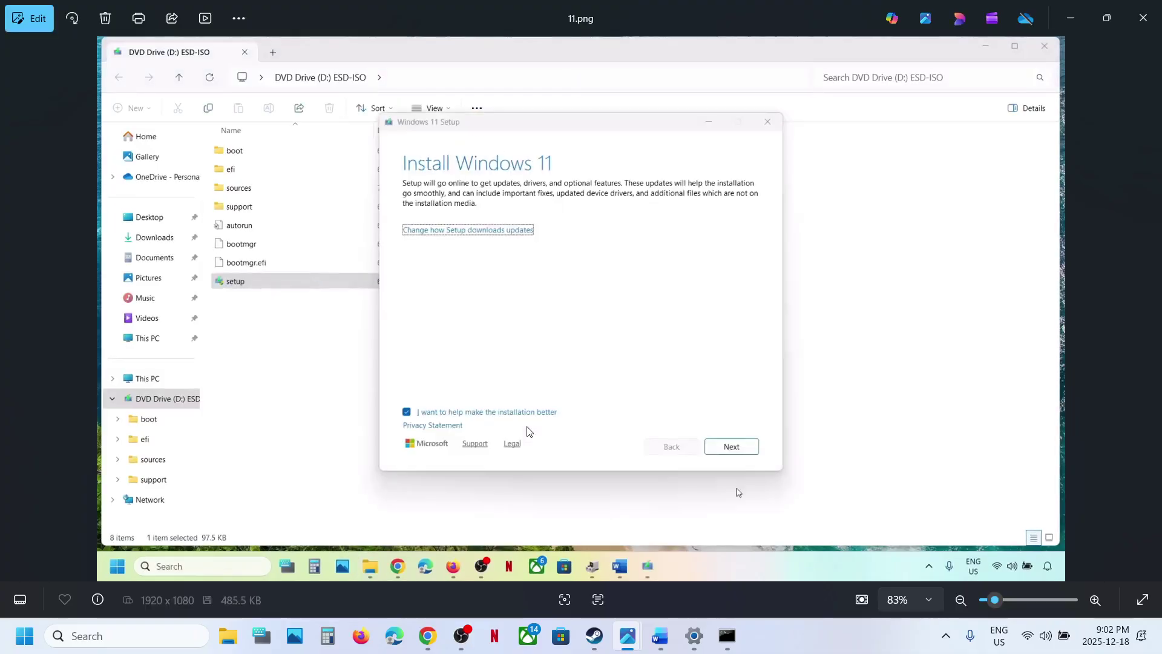
key(Right)
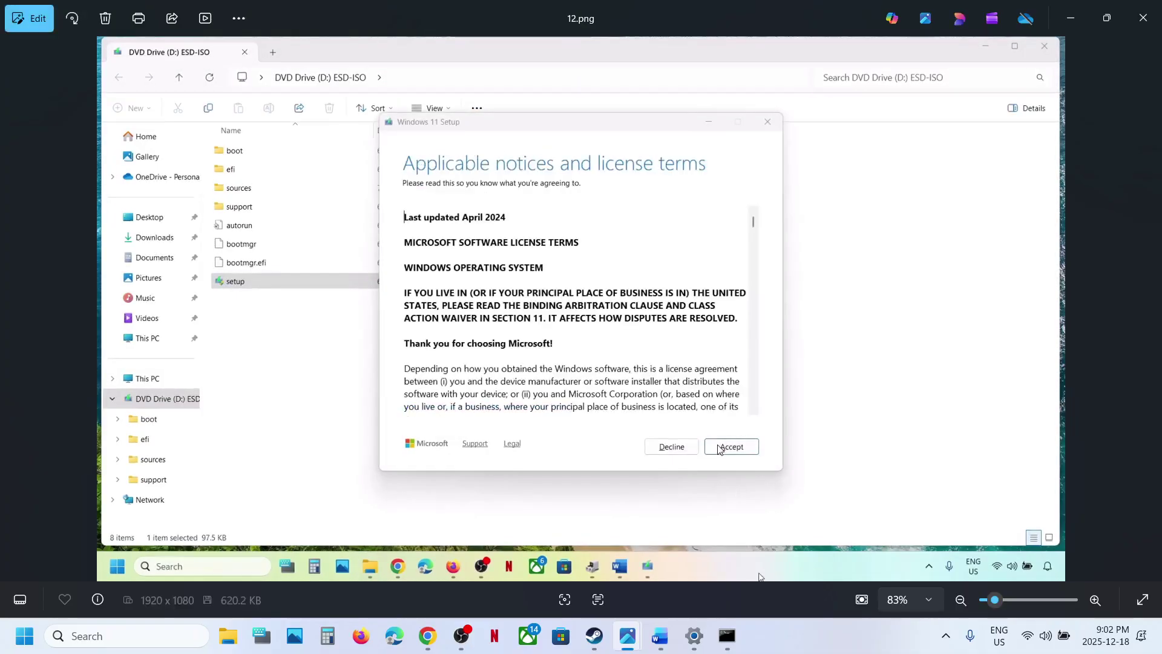
key(Right)
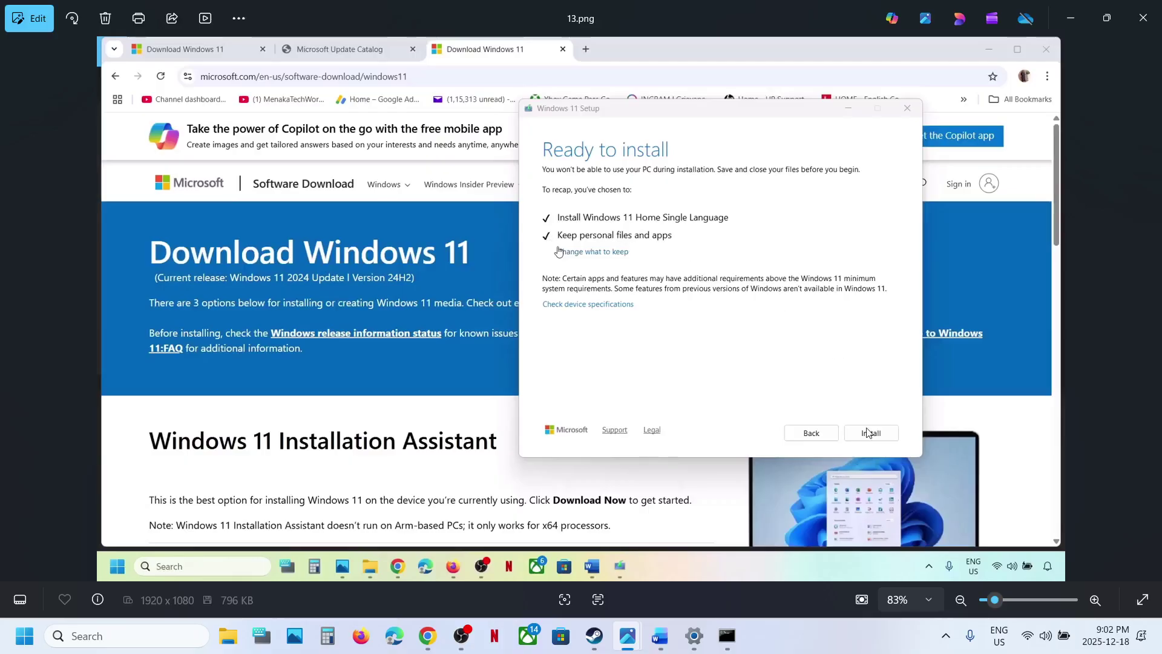
key(Right)
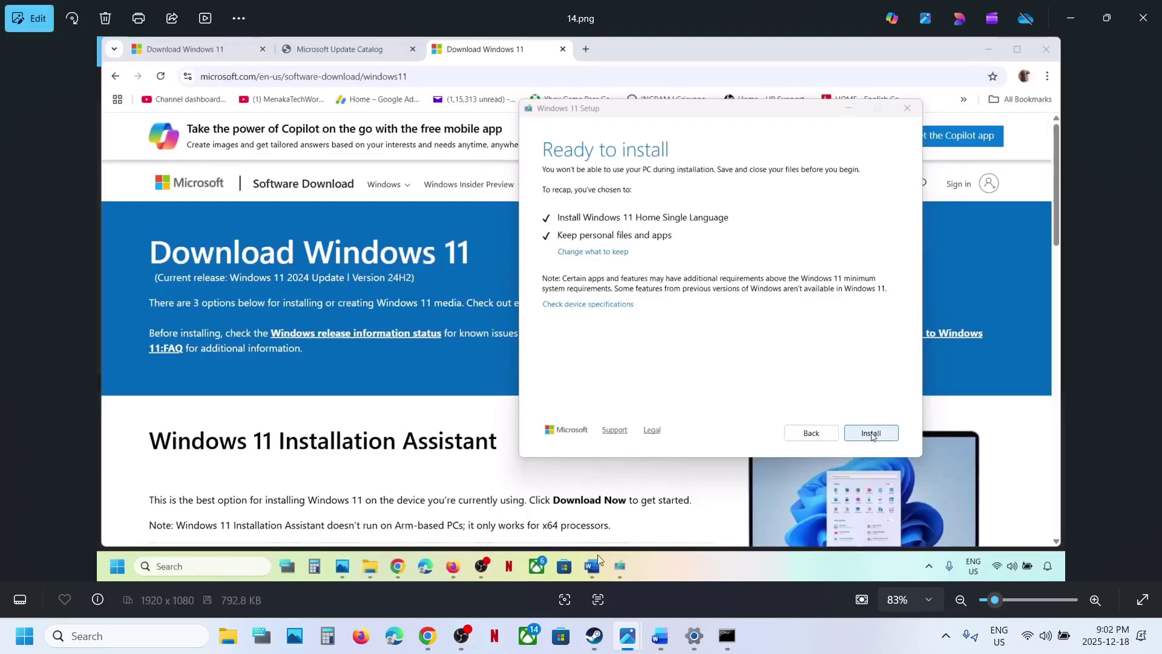
click(694, 635)
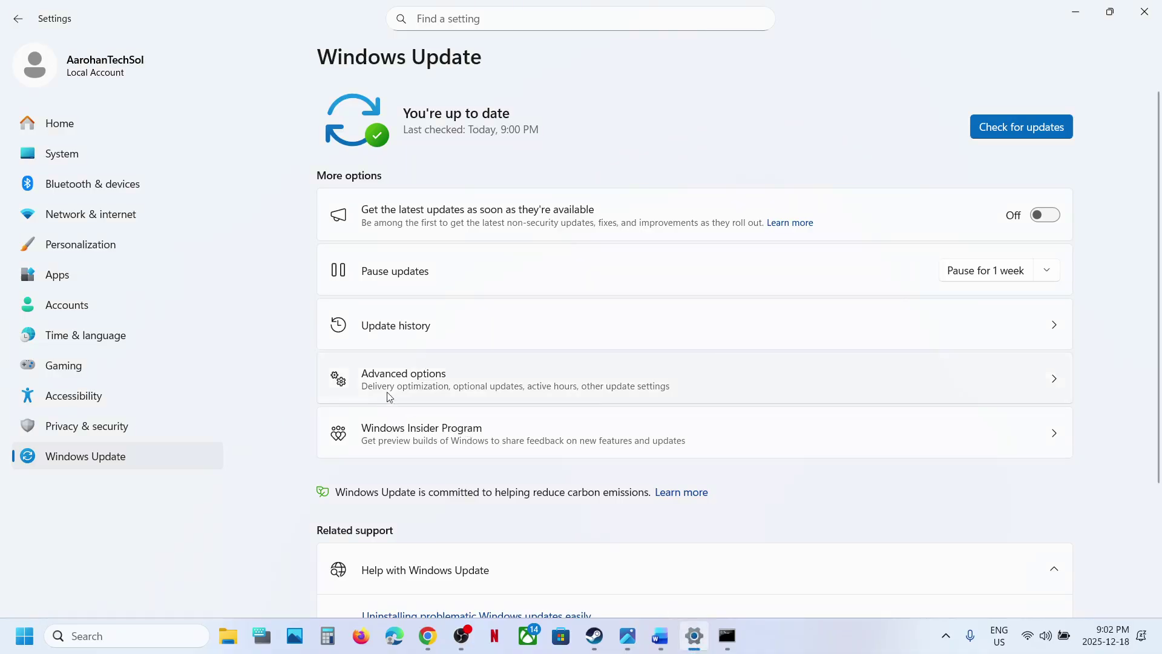
- Open Update history and highlight '25H2' in the first Feature Updates entry
click(394, 342)
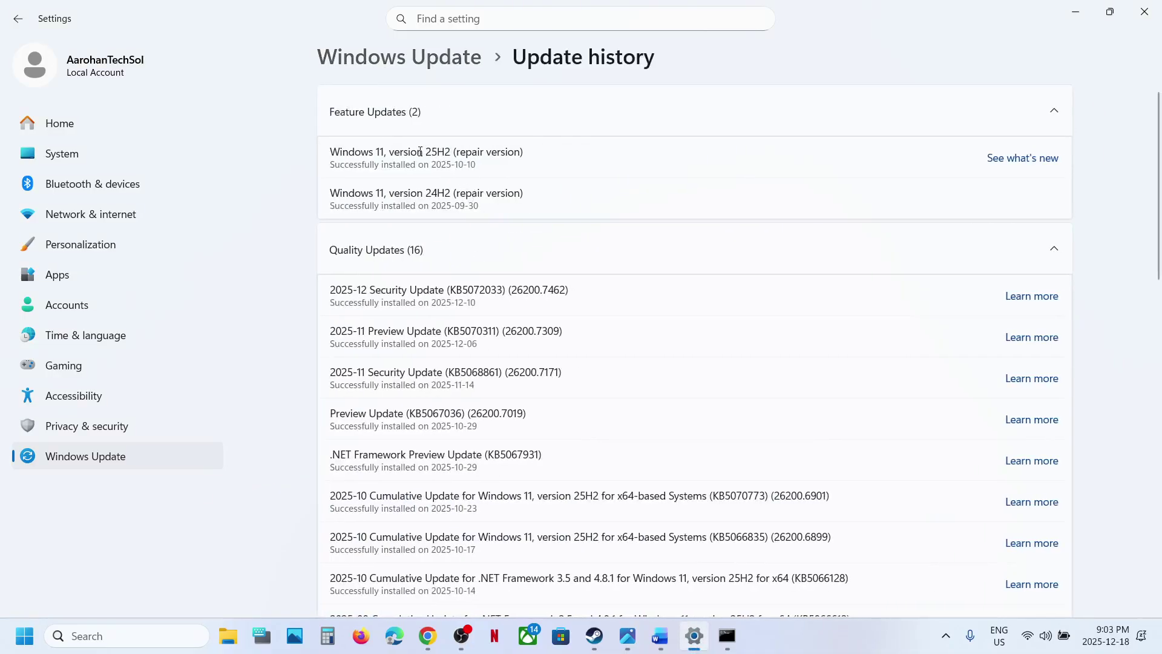
drag(420, 151, 456, 151)
click(818, 649)
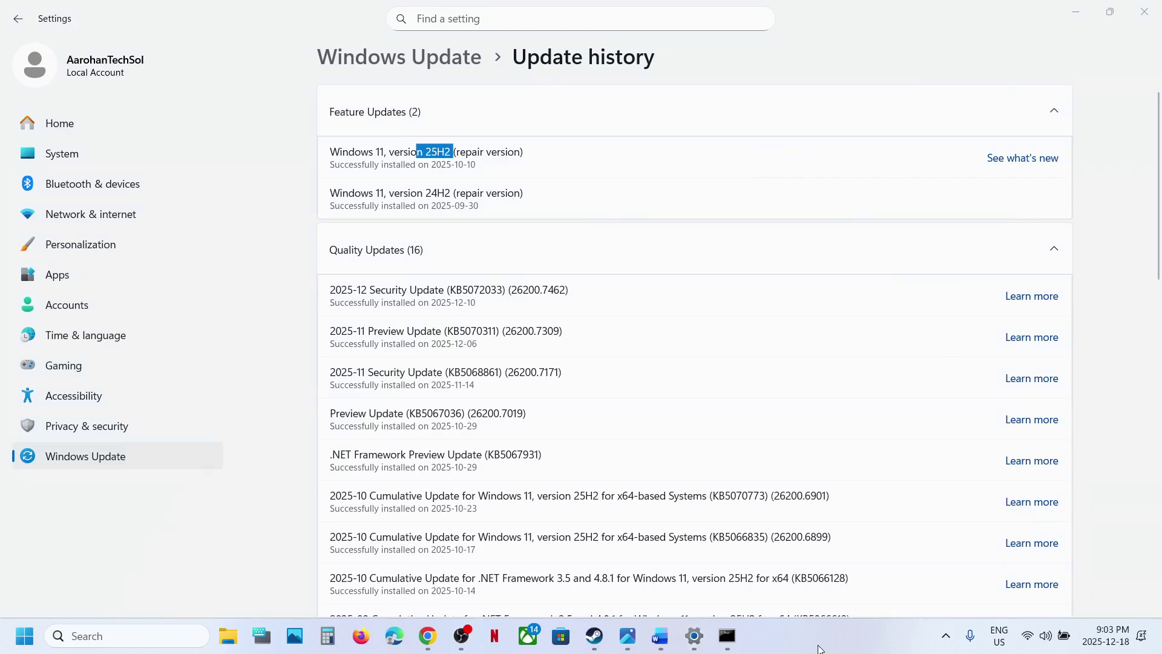